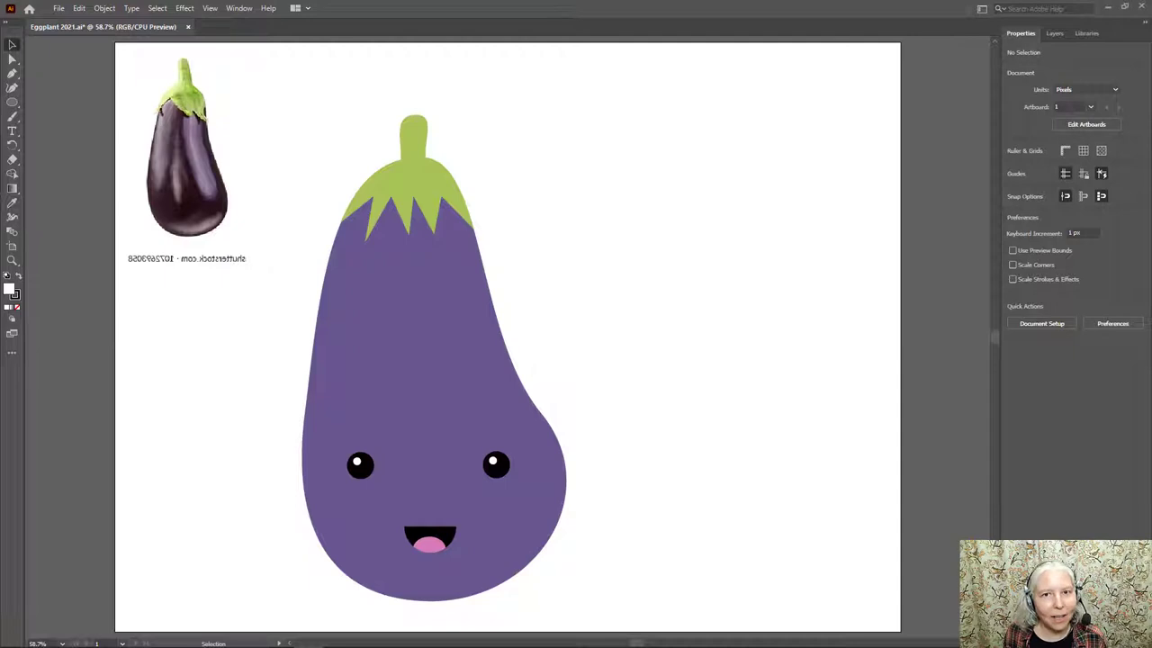
# Create a new 1024 × 768 Web document named Eggplant2
pyautogui.click(59, 9)
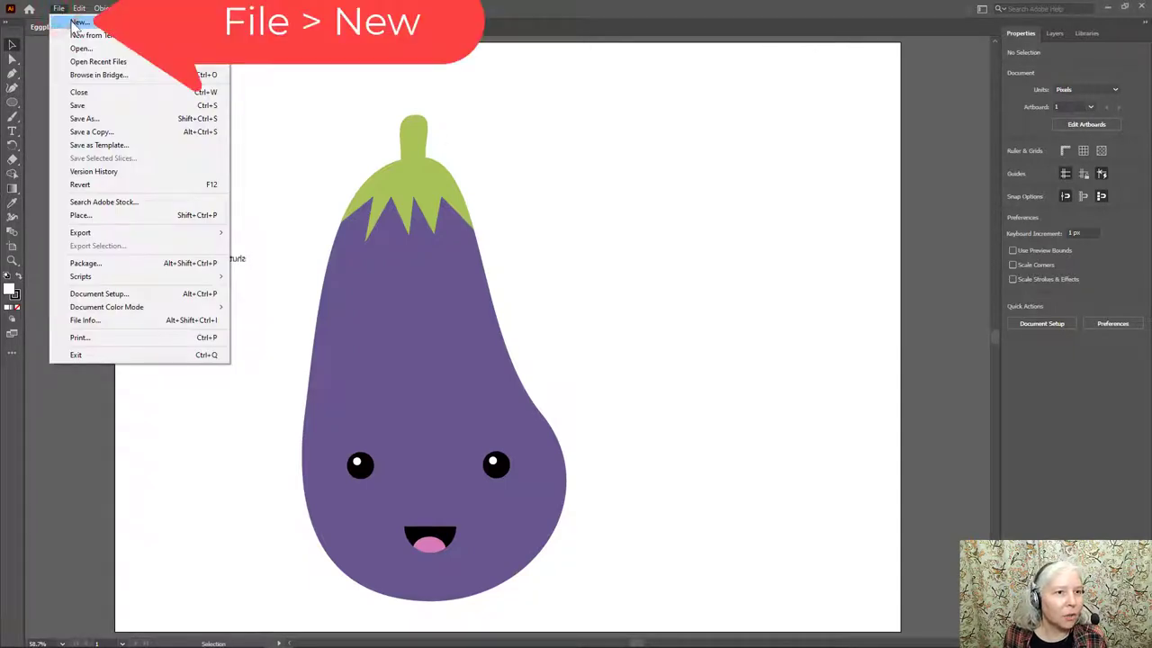
pyautogui.click(75, 22)
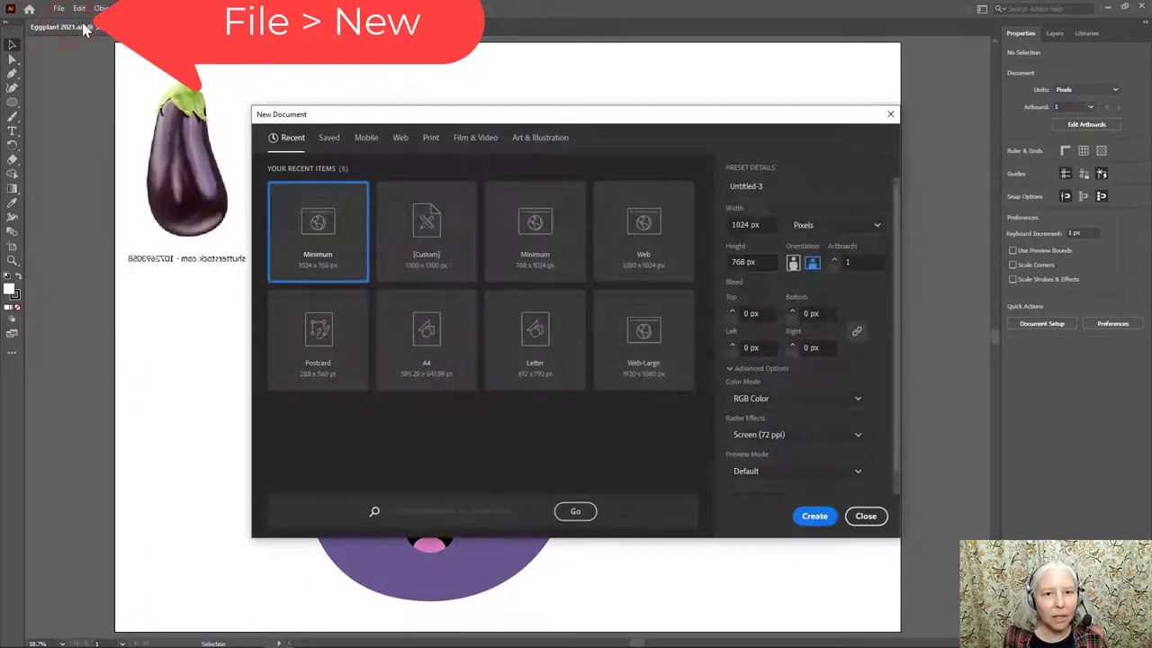
pyautogui.click(401, 137)
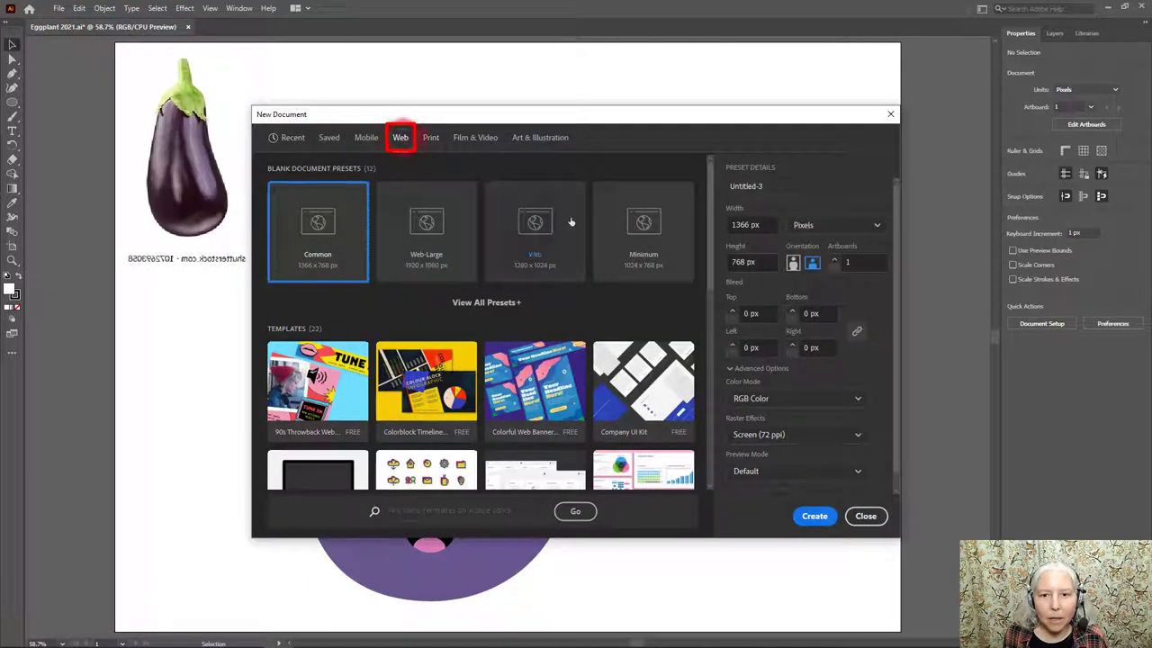
pyautogui.click(644, 230)
pyautogui.click(762, 186)
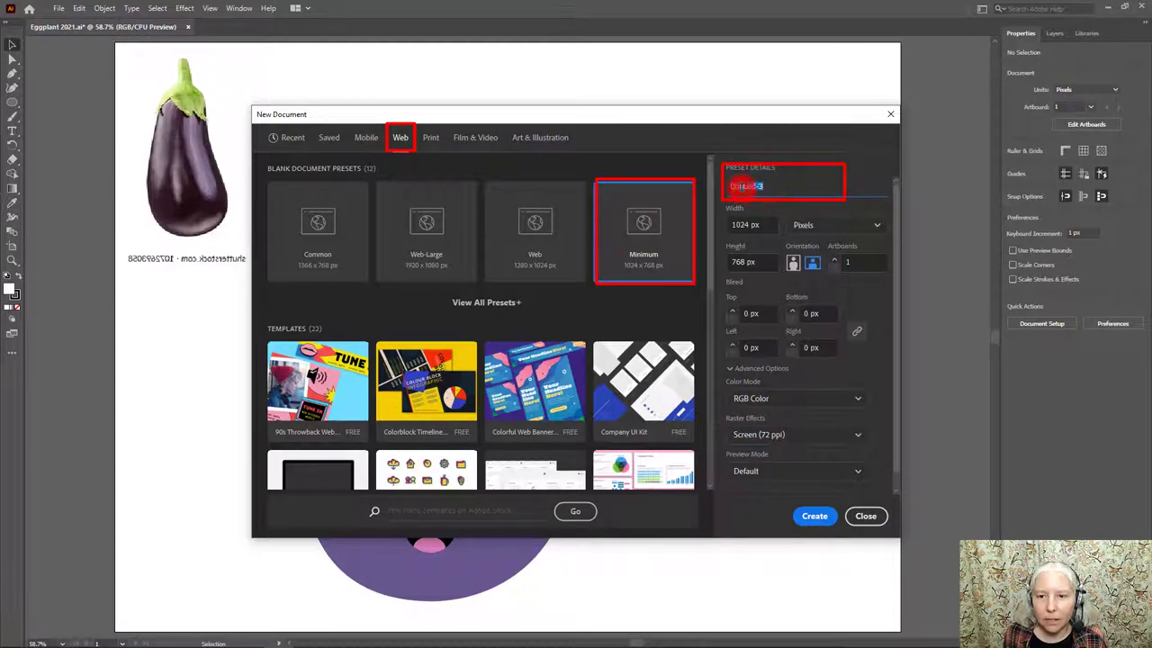
pyautogui.write('Eg')
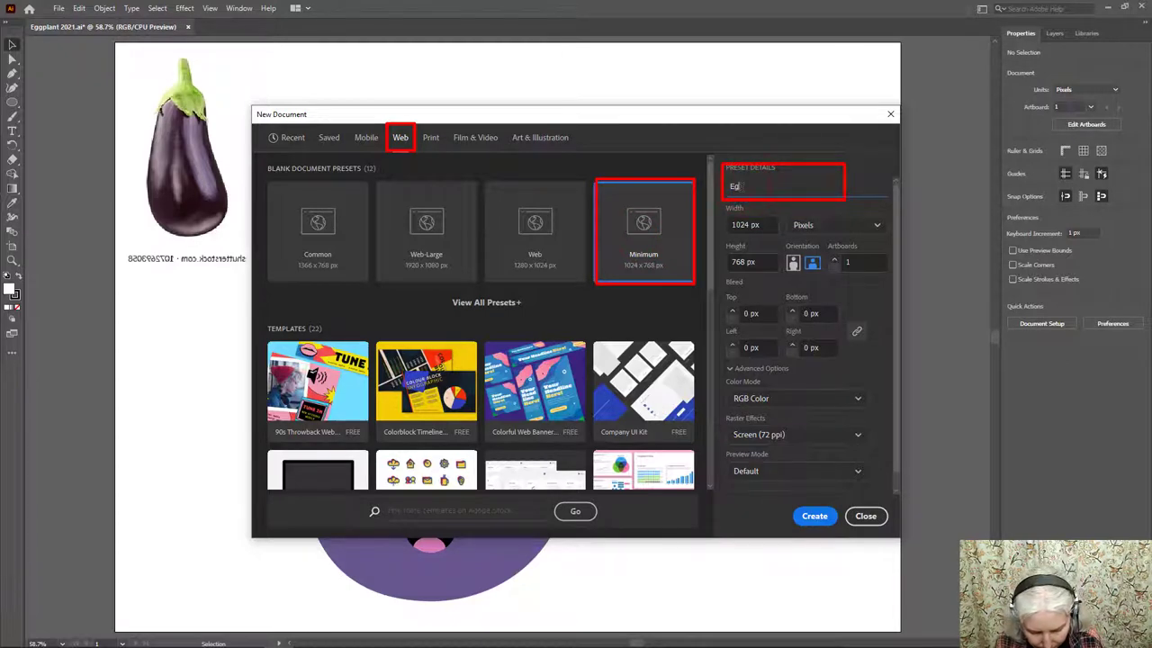
pyautogui.write('gplant2')
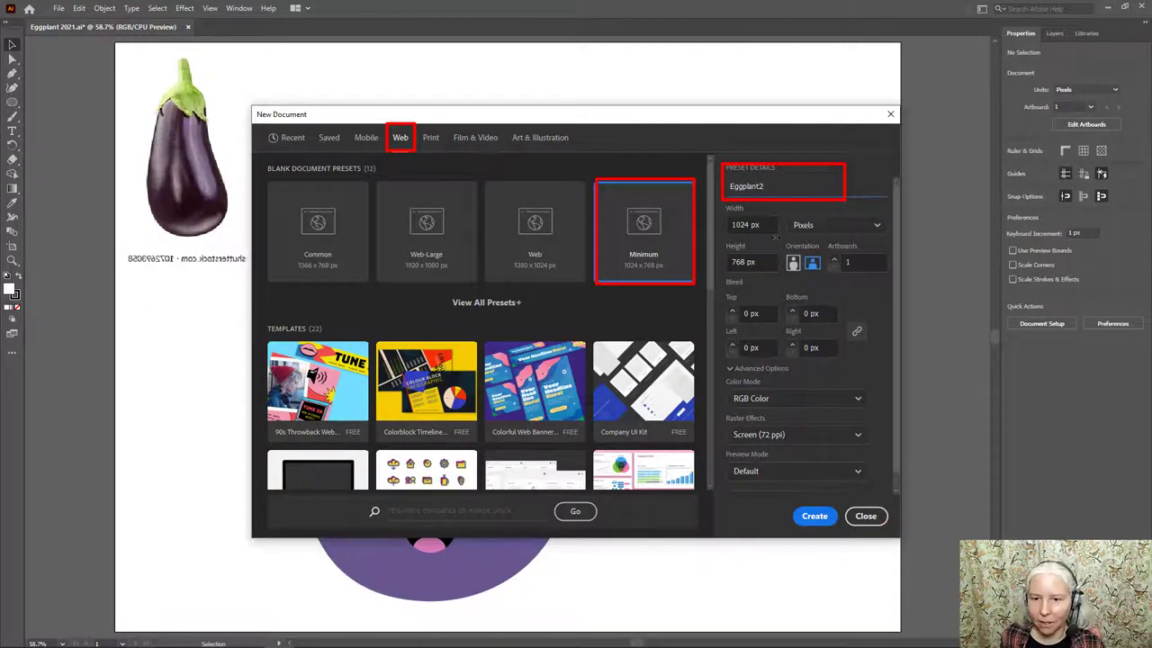
pyautogui.click(815, 516)
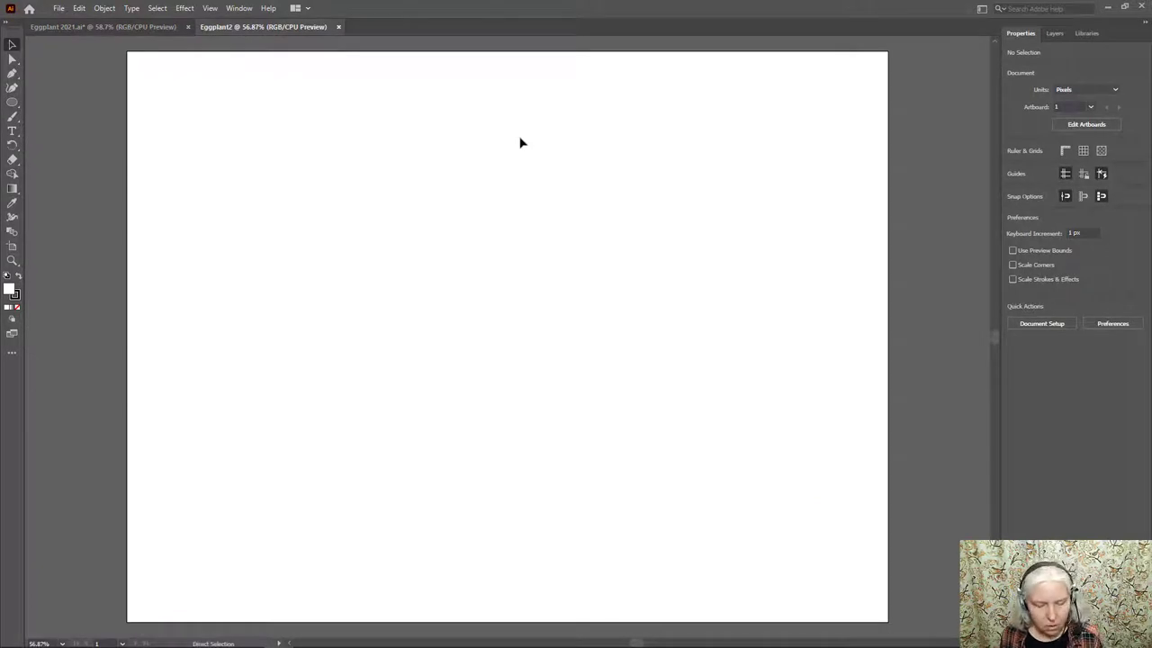
# Paste the eggplant reference photo and move it to the artboard's top-left corner
pyautogui.hotkey('ctrl', 'v')
pyautogui.moveTo(468, 319); pyautogui.dragTo(196, 172)
pyautogui.click(663, 242)
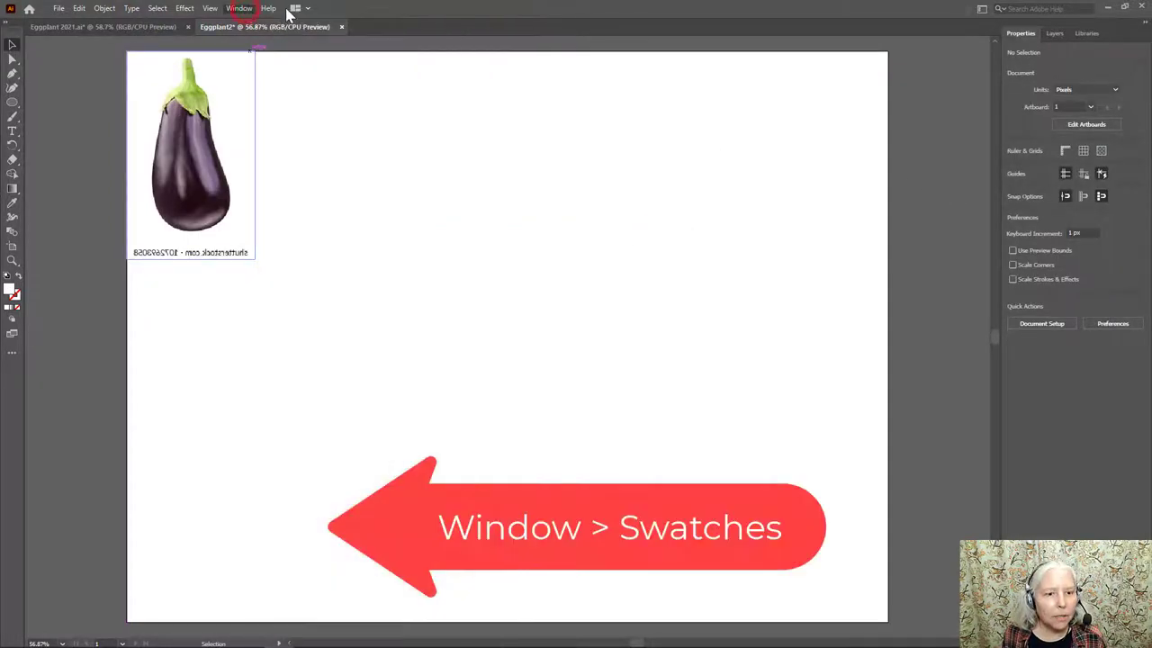
# Show the Swatches panel and move it away from the artboard centre
pyautogui.click(238, 9)
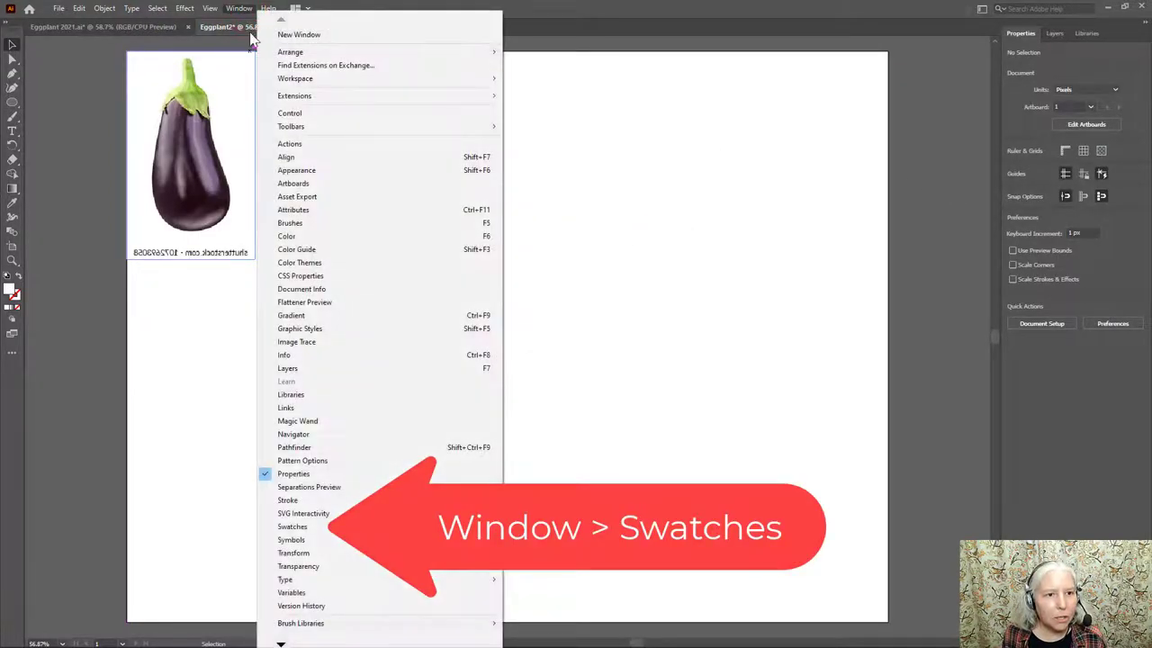
pyautogui.click(322, 529)
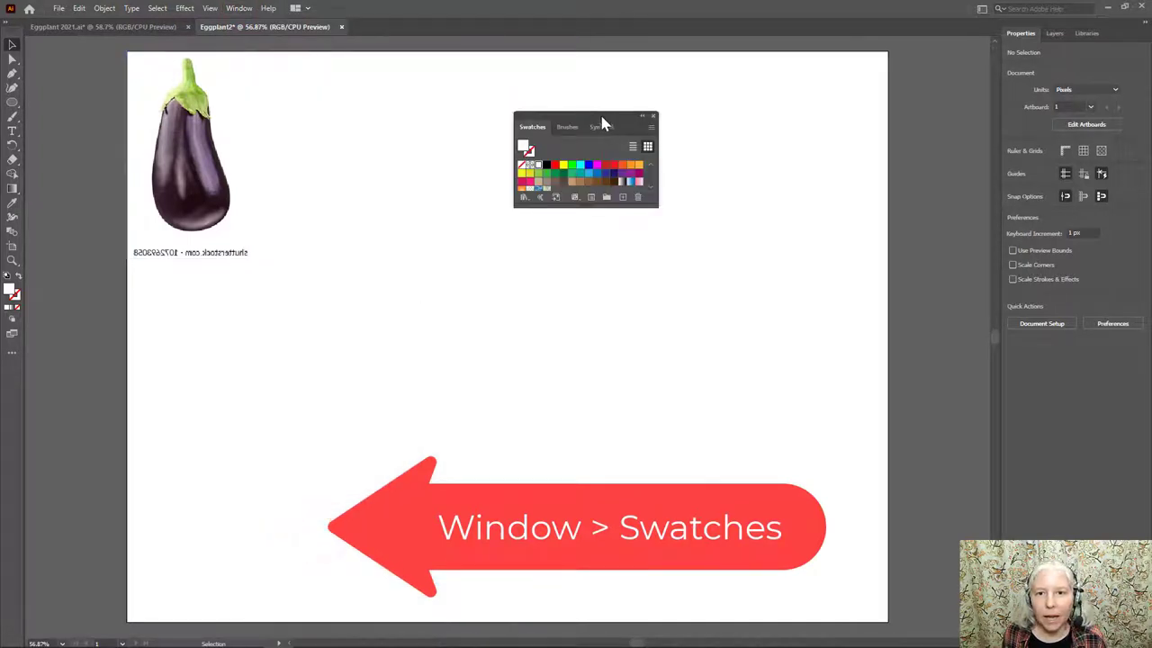
pyautogui.moveTo(603, 123); pyautogui.dragTo(791, 53)
# Load the Foods > Vegetables swatch library and make its eggplant purple the fill
pyautogui.click(839, 62)
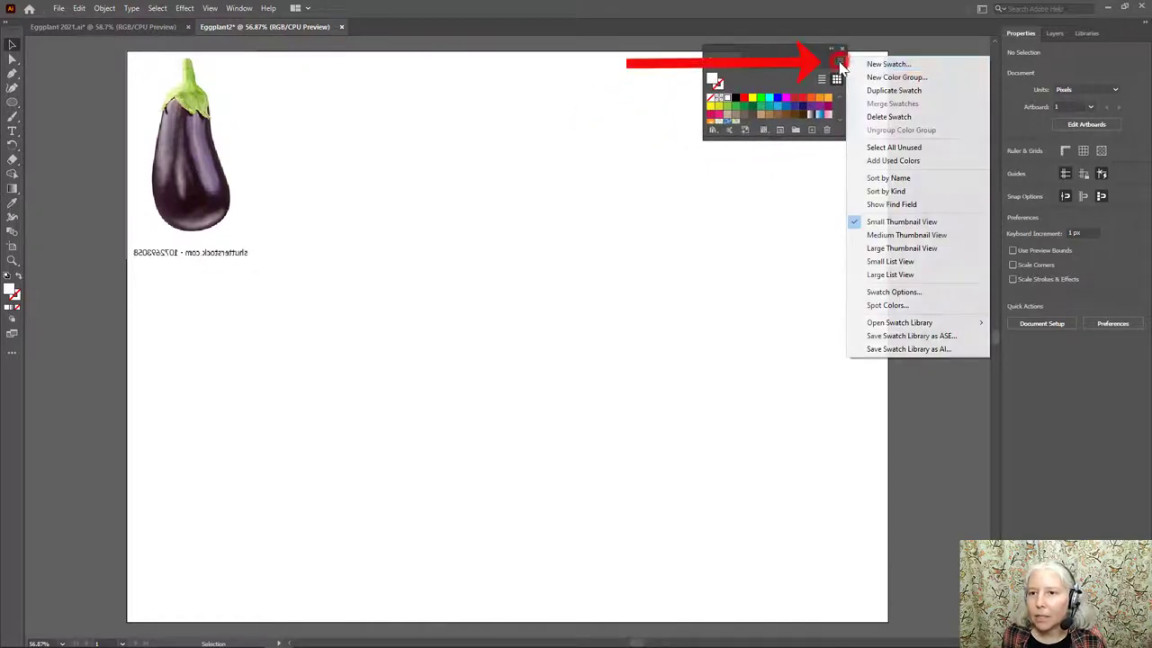
pyautogui.moveTo(949, 323)
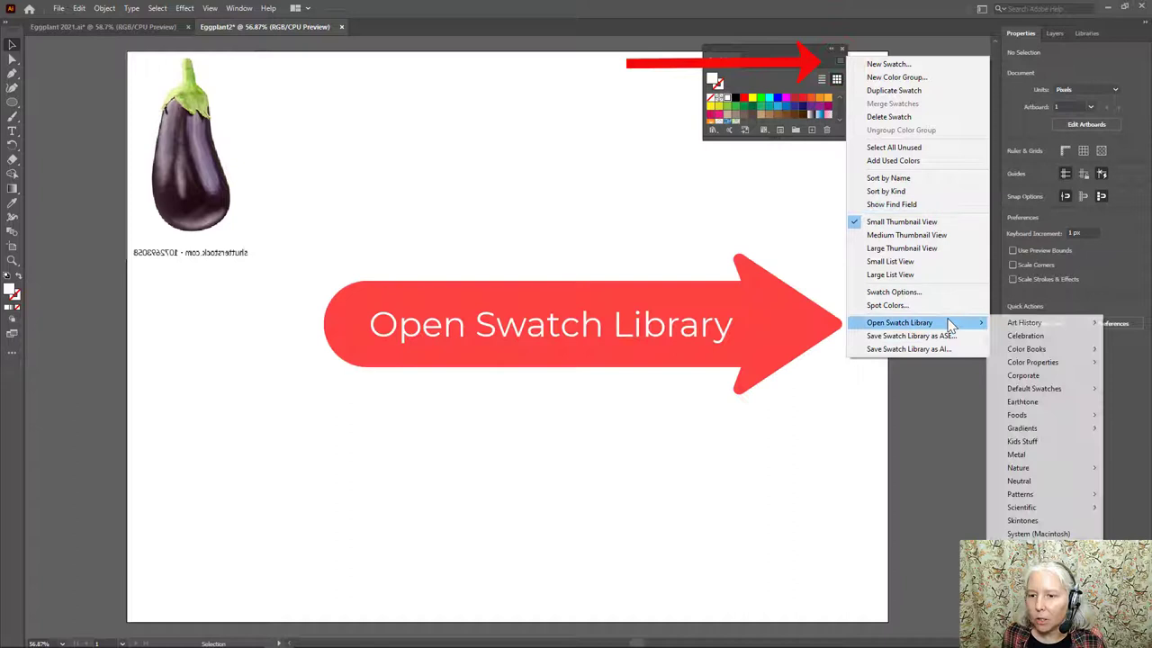
pyautogui.moveTo(1021, 418)
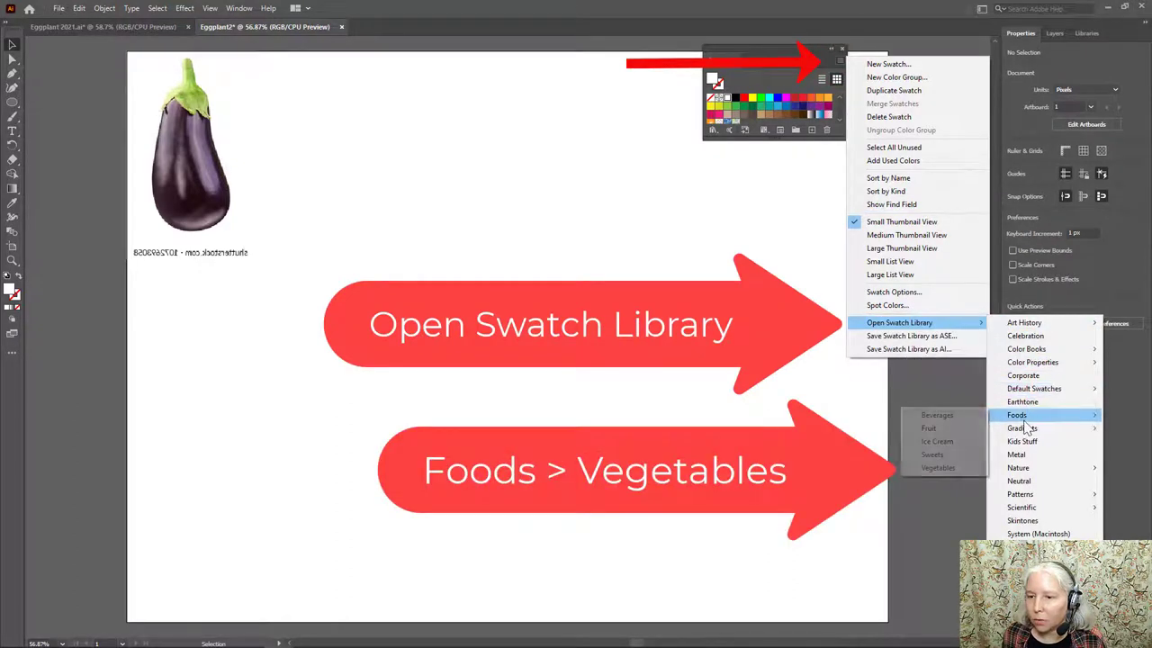
pyautogui.click(940, 468)
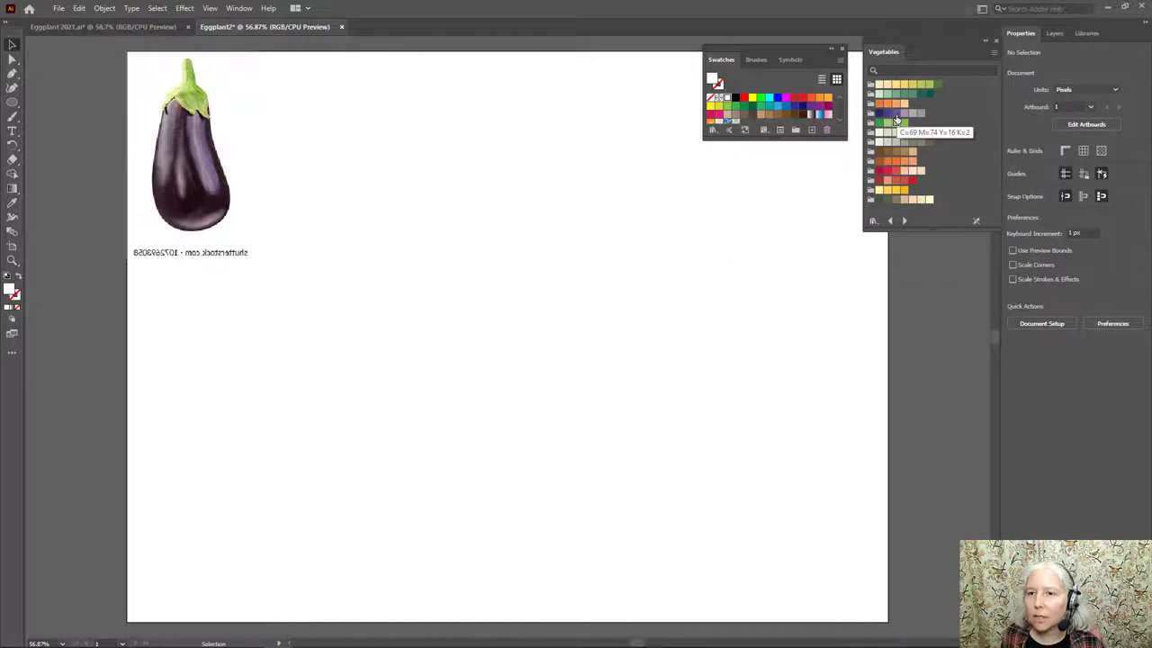
pyautogui.click(895, 115)
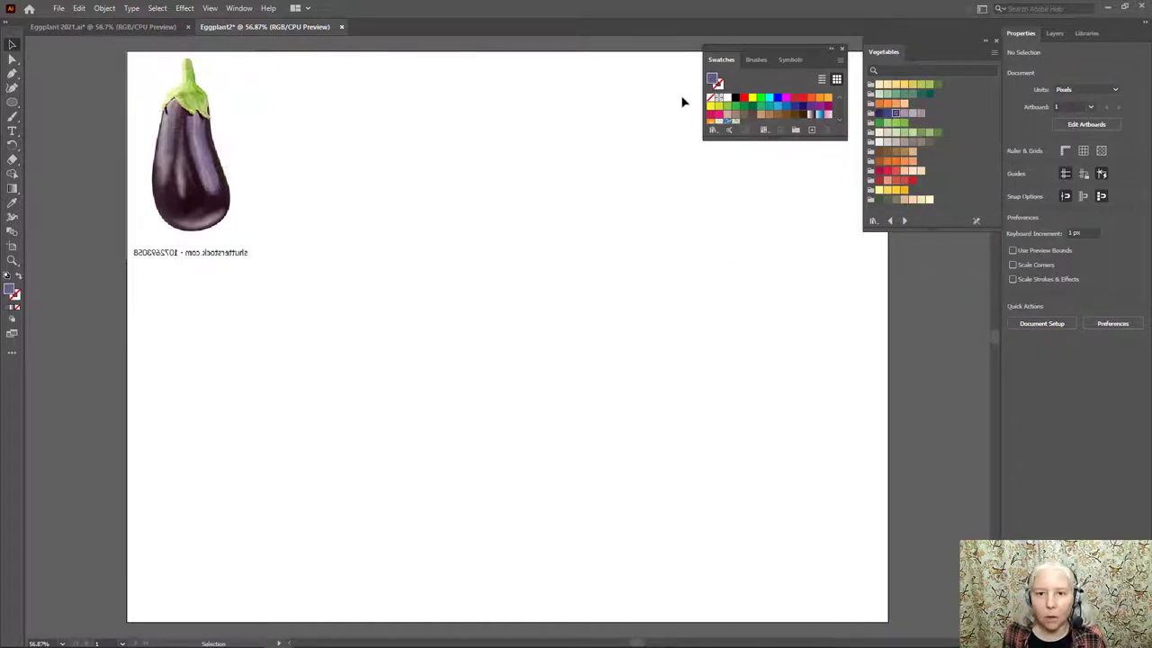
# Draw a tall purple ellipse, about 322 × 493 px, in the artboard centre
pyautogui.press('l')
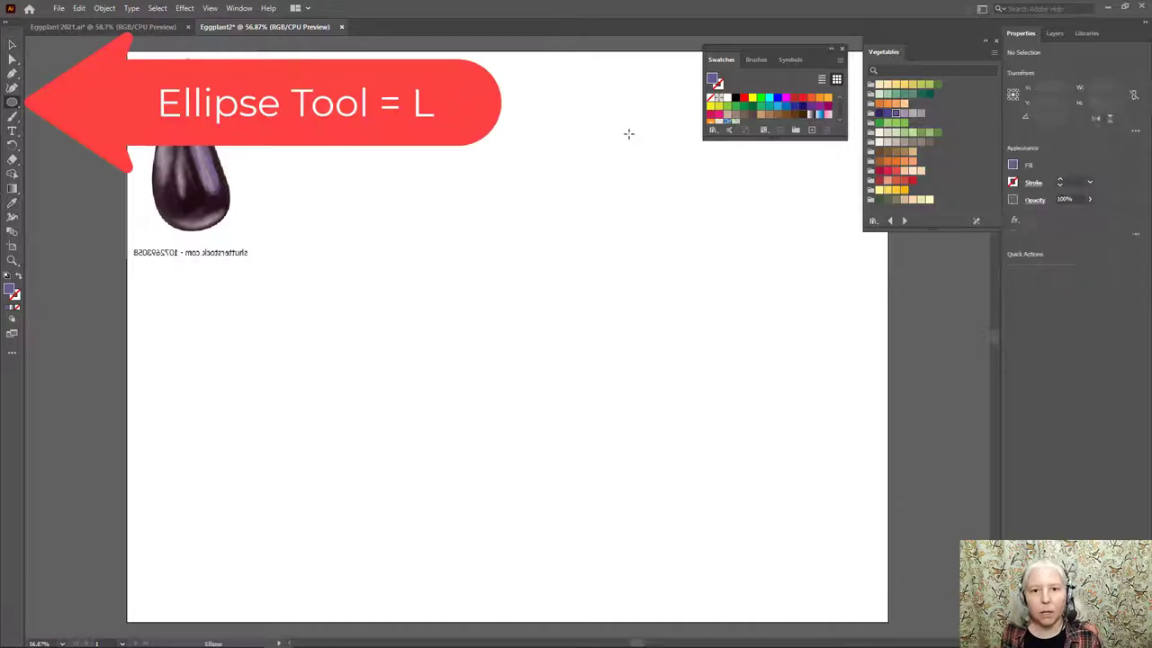
pyautogui.moveTo(434, 225); pyautogui.dragTo(628, 549)
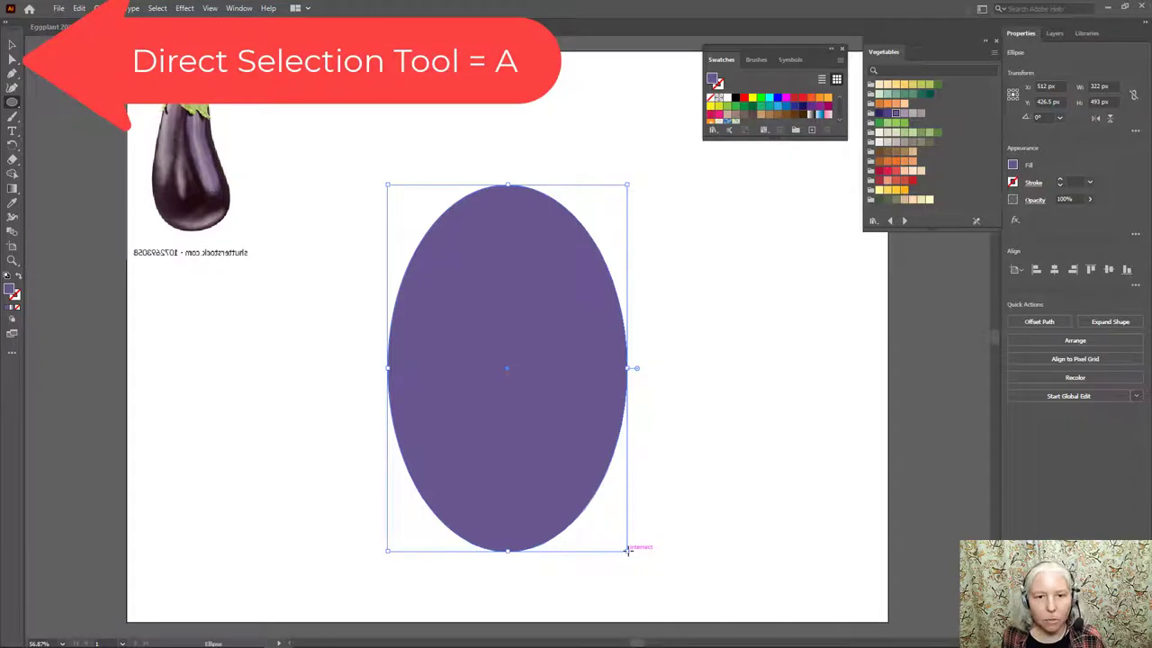
# Drag the right and bottom anchor handles so the lower body bulges and widens
pyautogui.press('a')
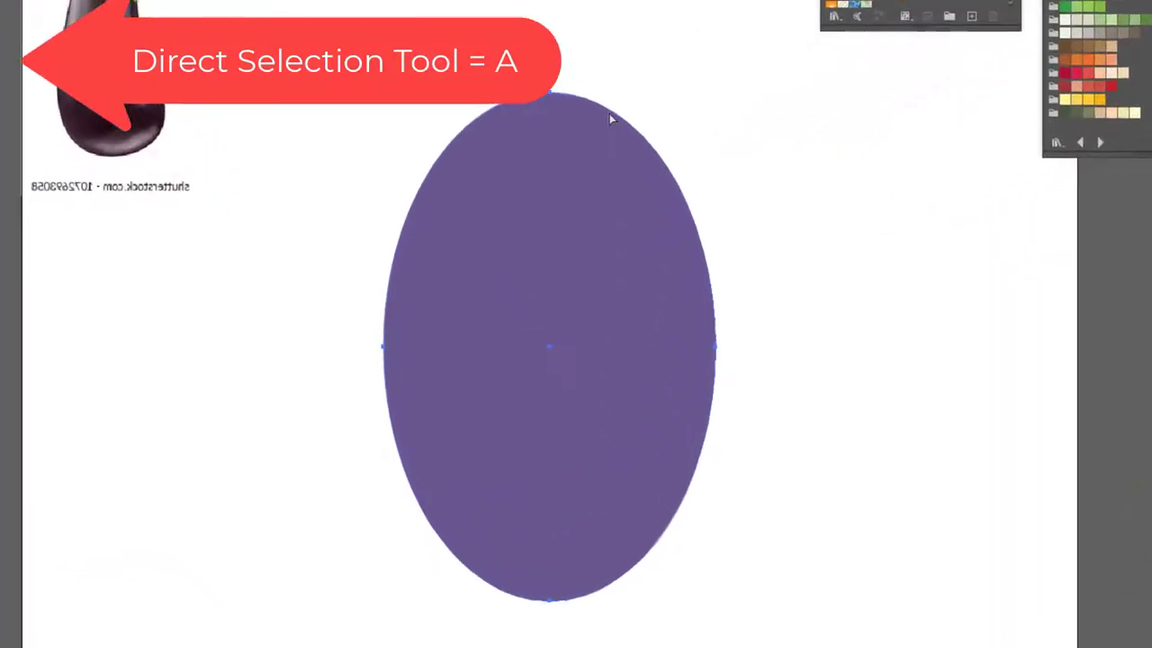
pyautogui.click(741, 343)
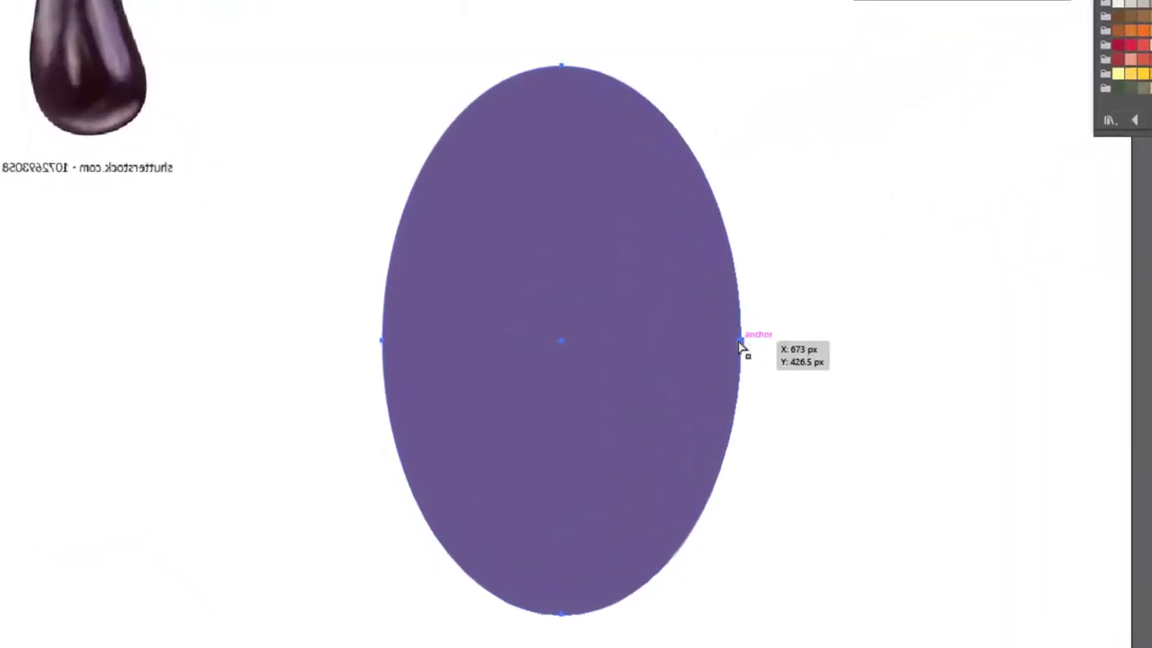
pyautogui.click(742, 344)
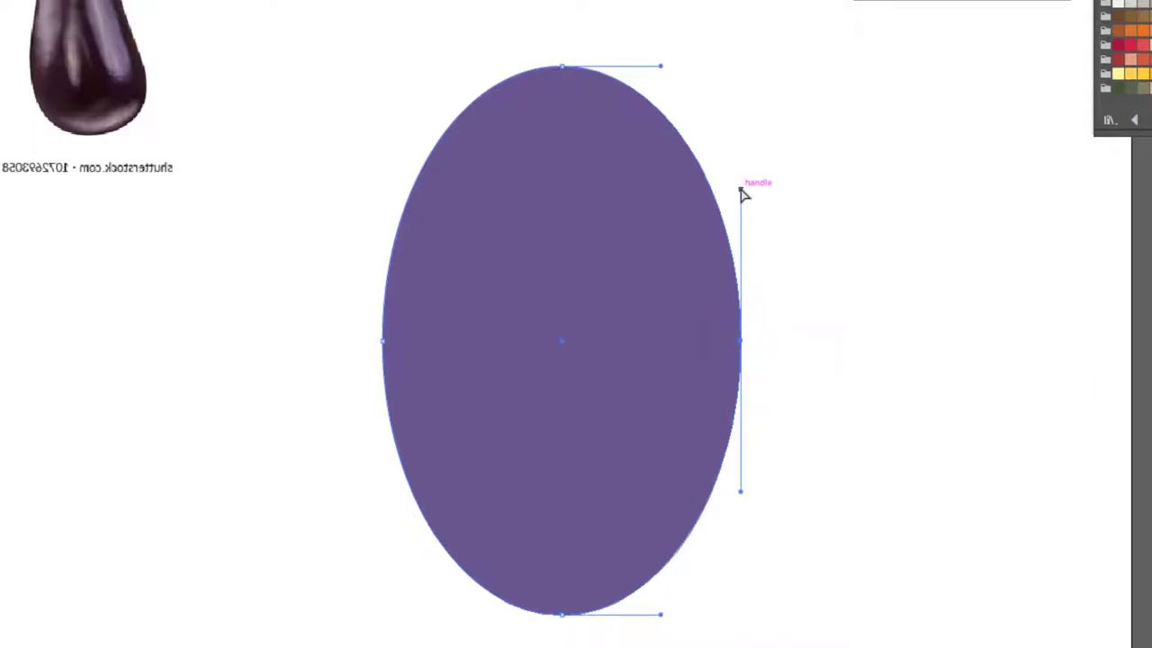
pyautogui.moveTo(741, 190); pyautogui.dragTo(669, 208)
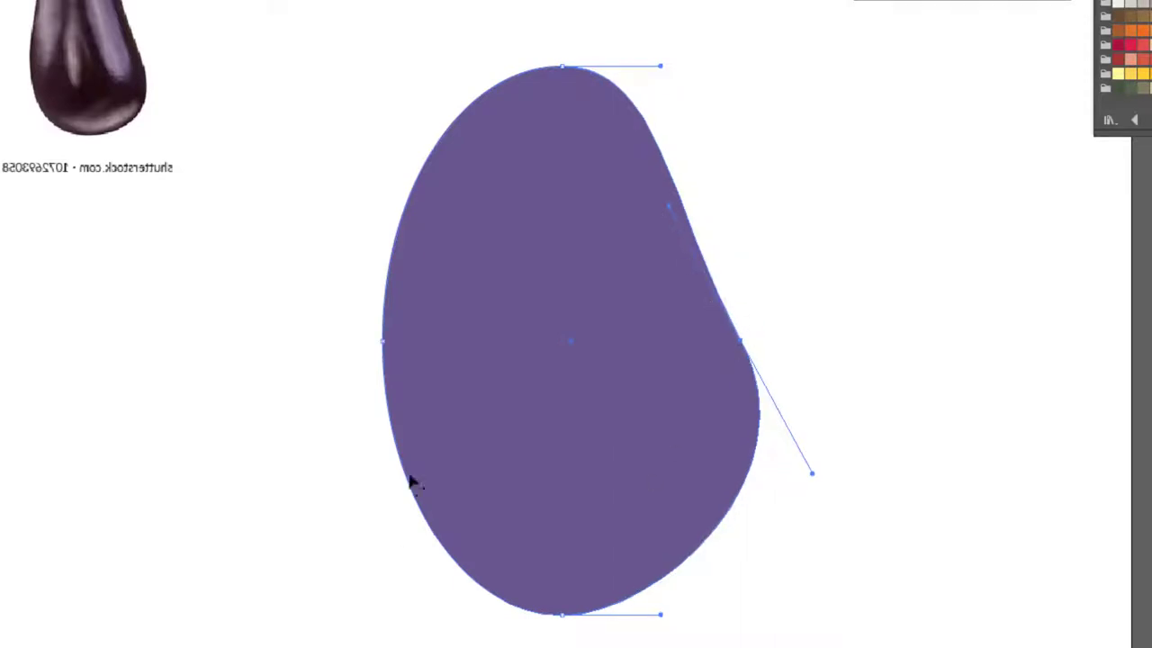
pyautogui.click(562, 615)
pyautogui.moveTo(462, 615); pyautogui.dragTo(412, 617)
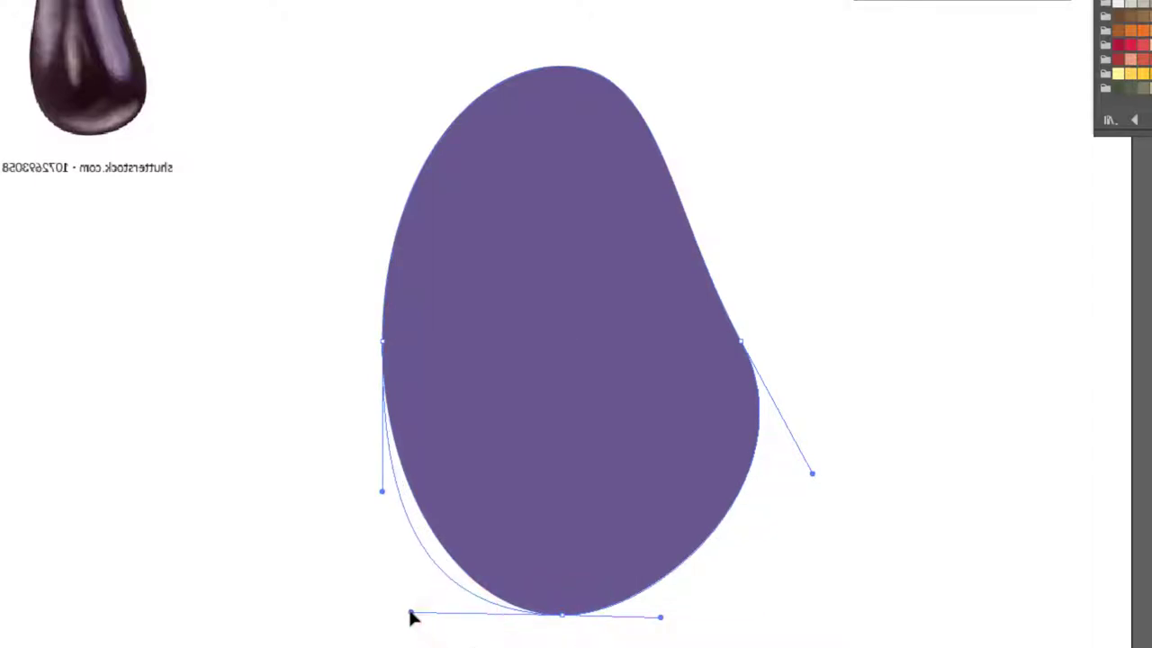
pyautogui.moveTo(410, 615); pyautogui.dragTo(410, 613)
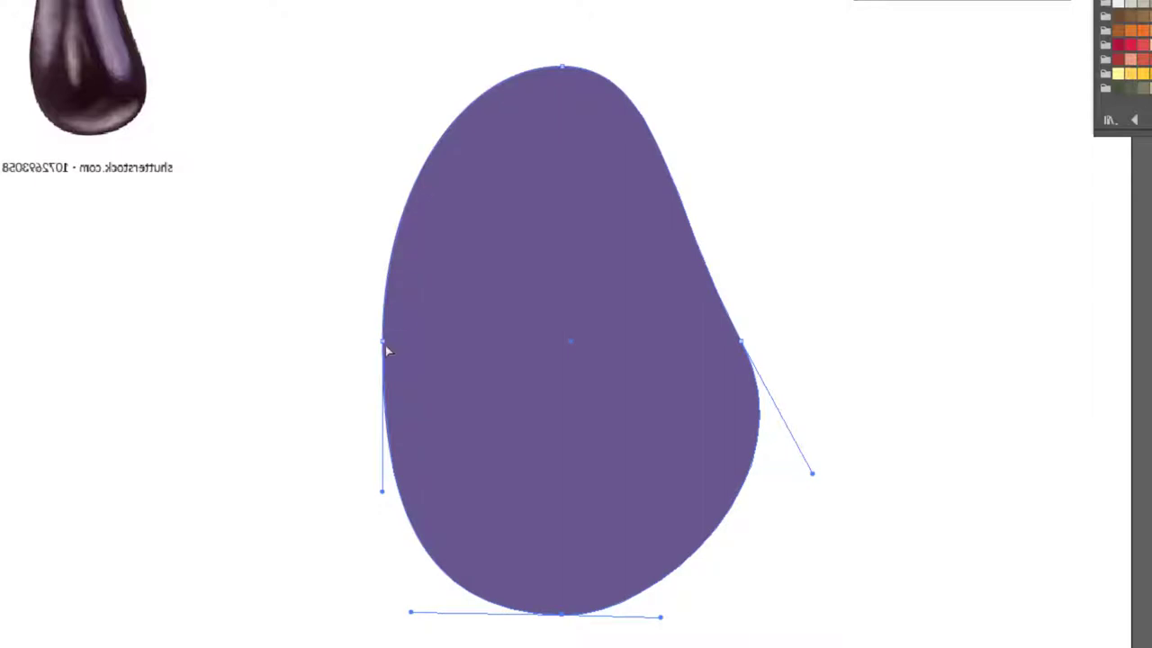
# Straighten the left side, narrow and round the top, undoing the last upper-right tweak
pyautogui.click(385, 344)
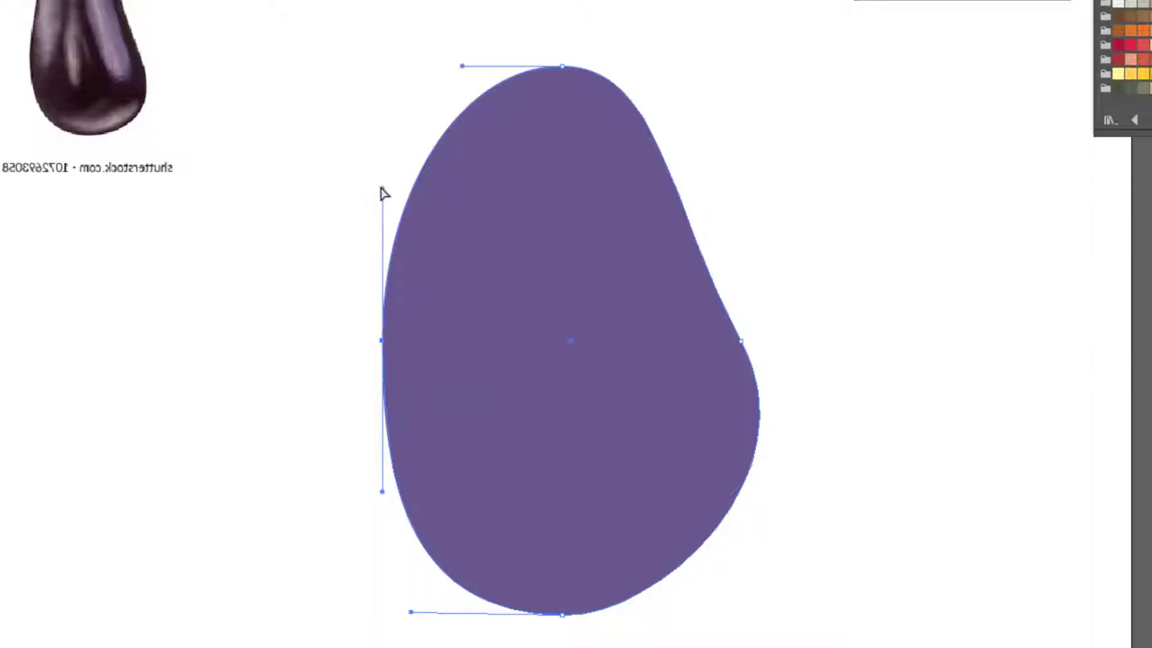
pyautogui.moveTo(381, 191); pyautogui.dragTo(394, 187)
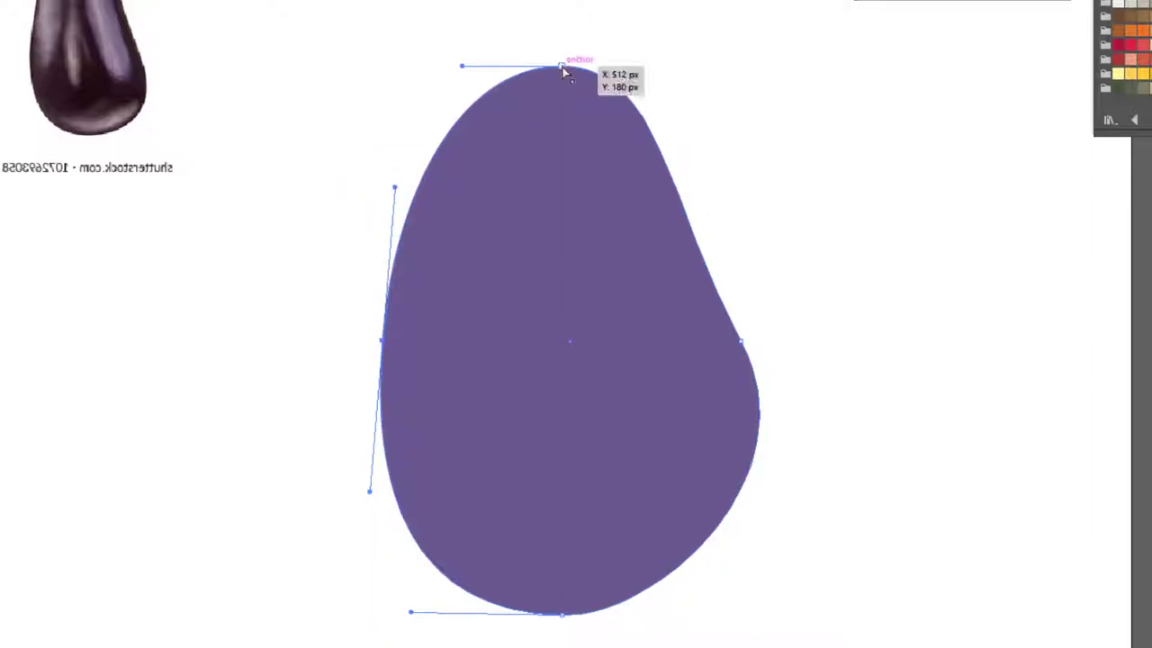
pyautogui.moveTo(562, 67); pyautogui.dragTo(646, 121)
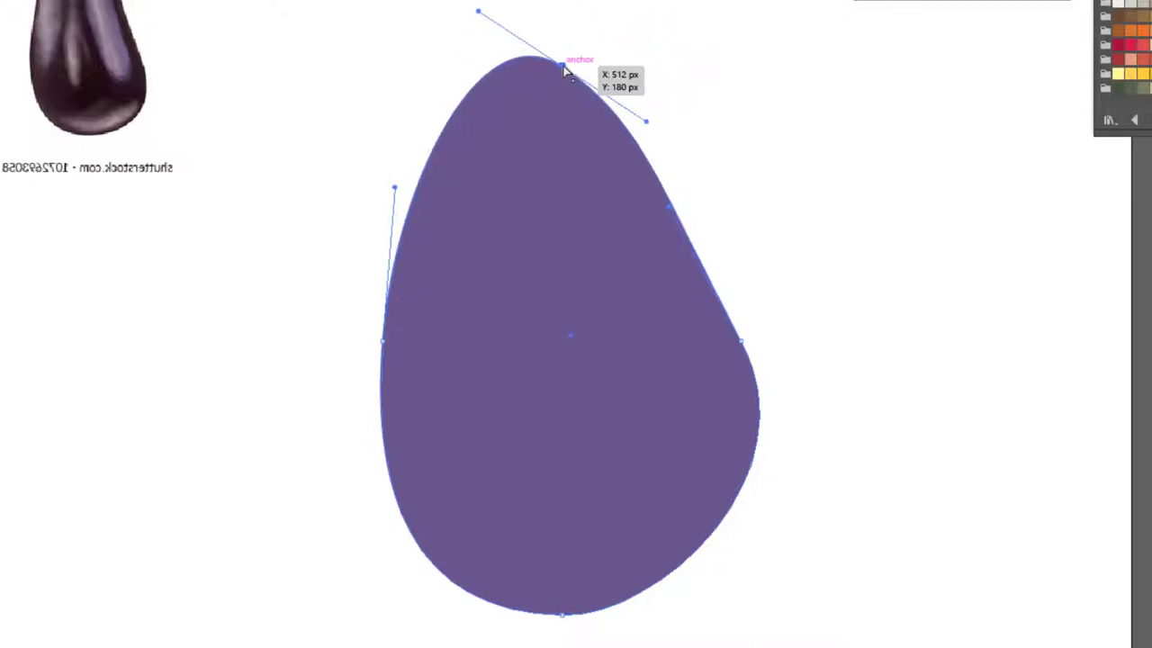
pyautogui.moveTo(564, 63); pyautogui.dragTo(586, 11)
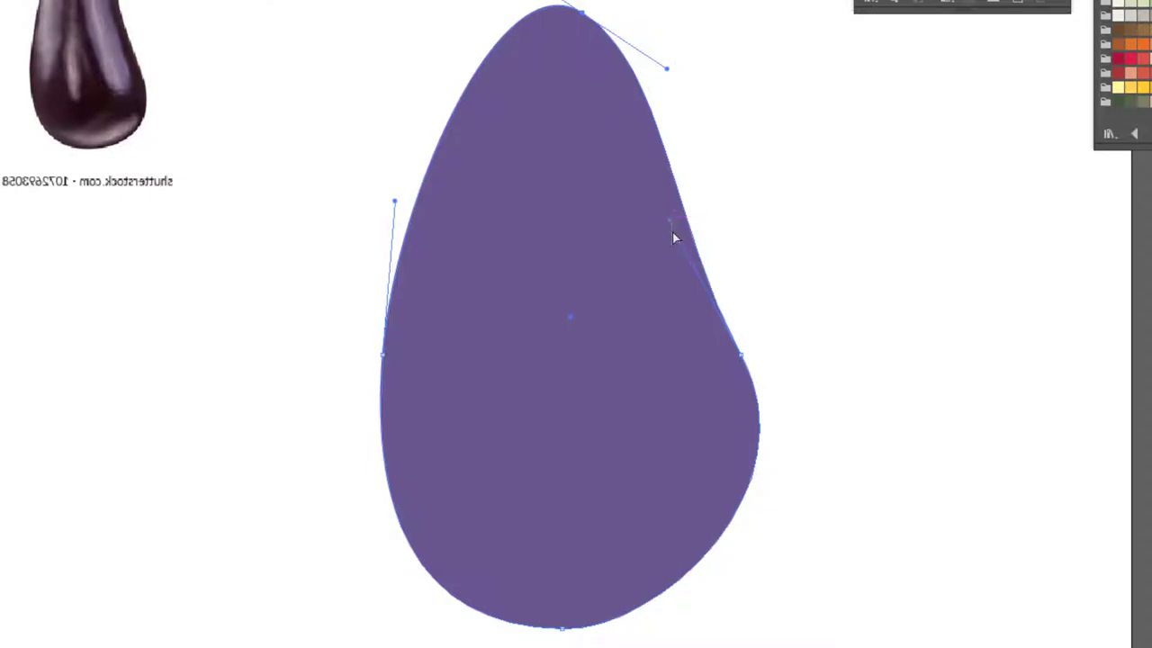
pyautogui.moveTo(669, 223); pyautogui.dragTo(644, 243)
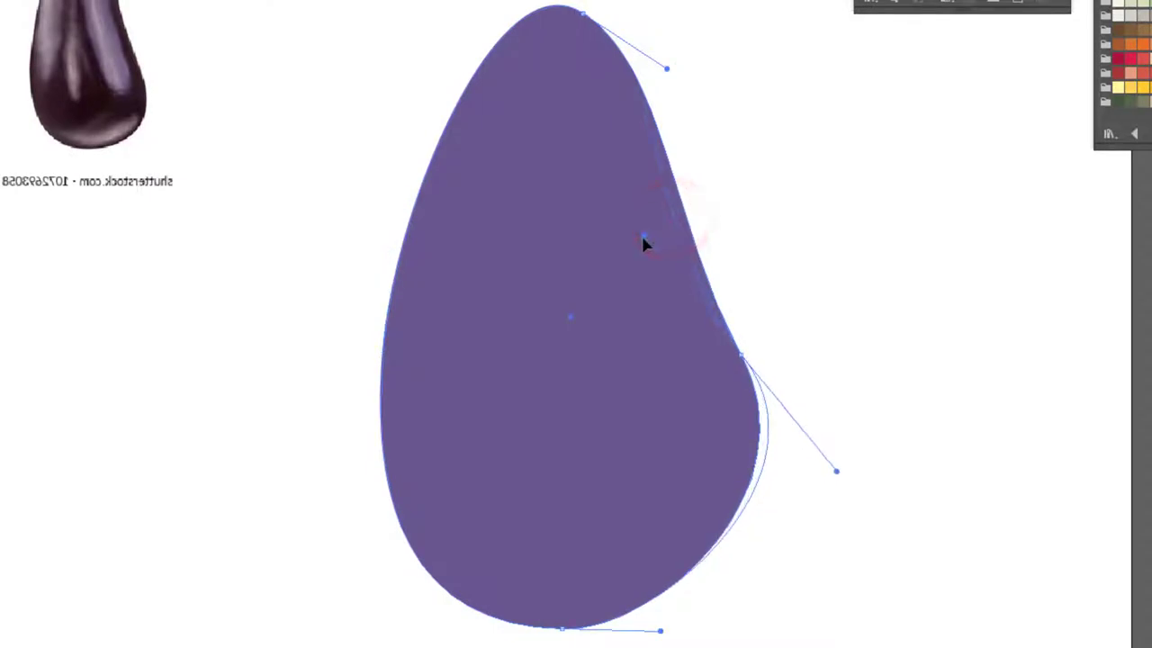
pyautogui.click(856, 275)
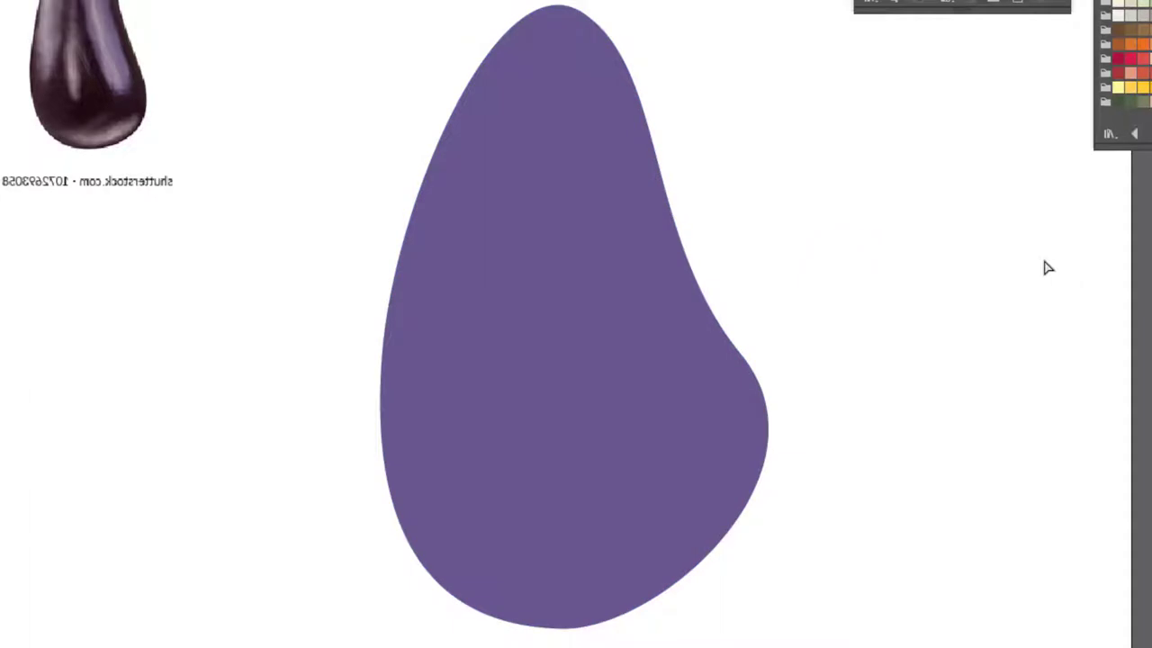
pyautogui.hotkey('ctrl', 'z')
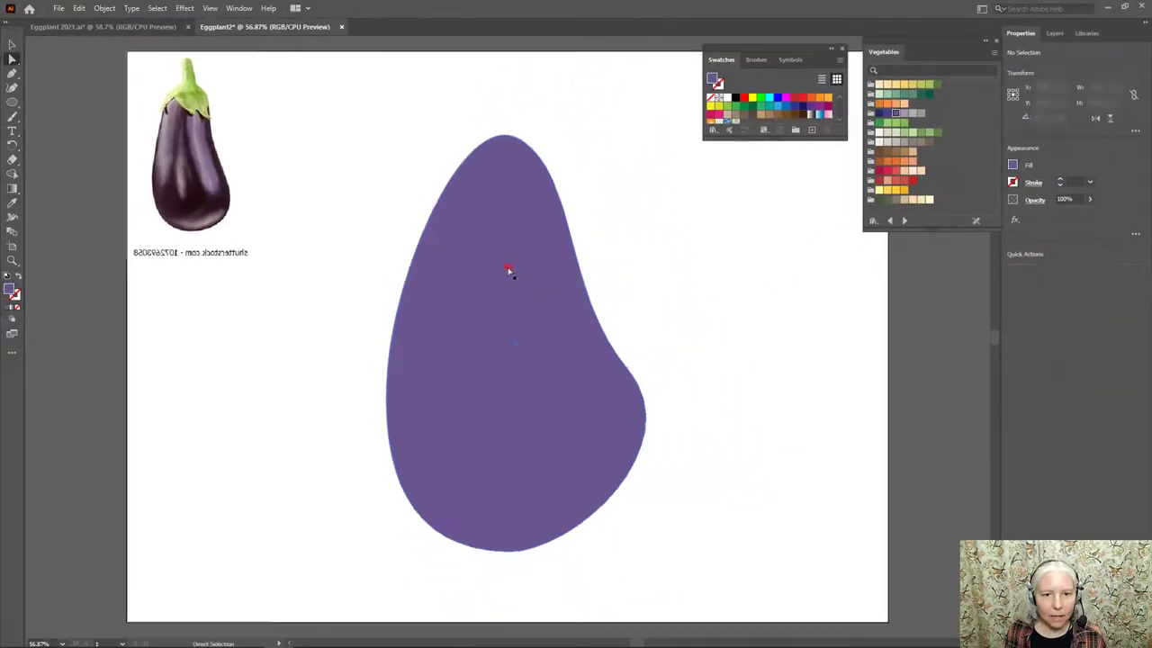
# Move the purple body left, then Alt-drag a copy right and fill it light green
pyautogui.moveTo(561, 201); pyautogui.dragTo(370, 250)
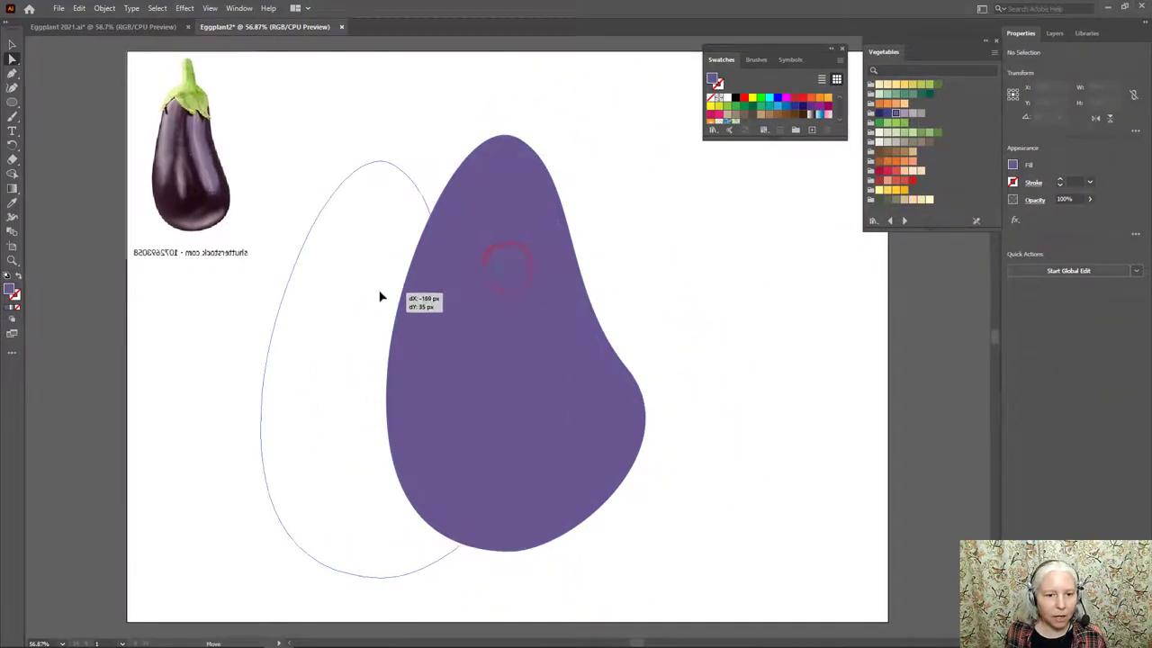
pyautogui.moveTo(380, 297); pyautogui.dragTo(369, 296)
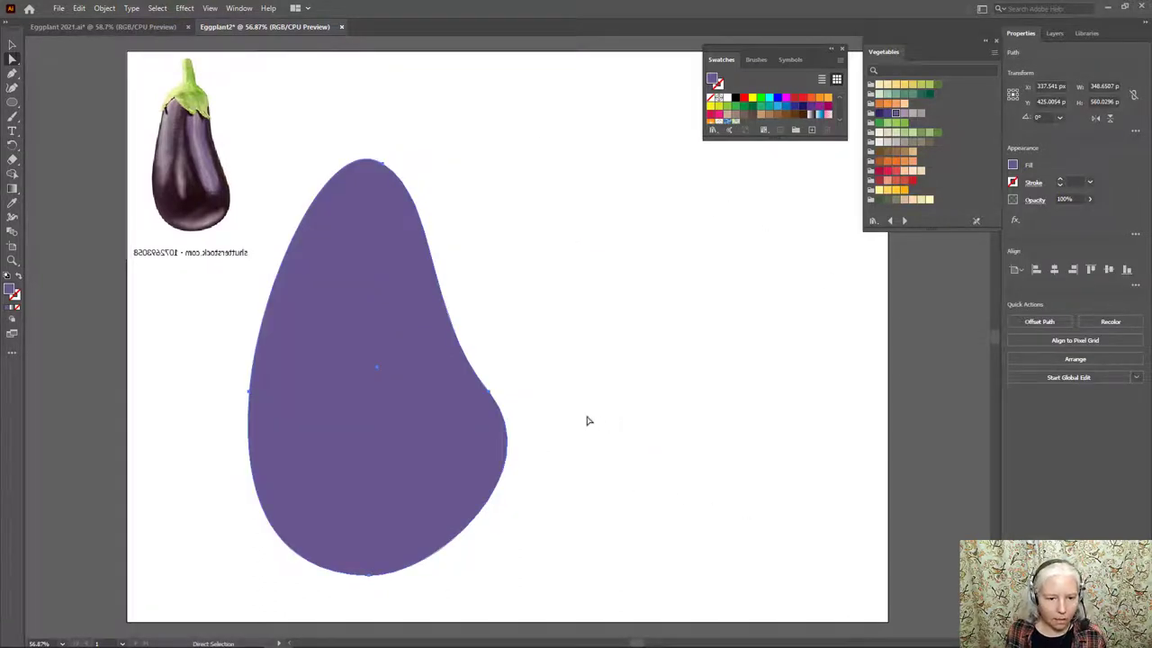
pyautogui.press('alt')
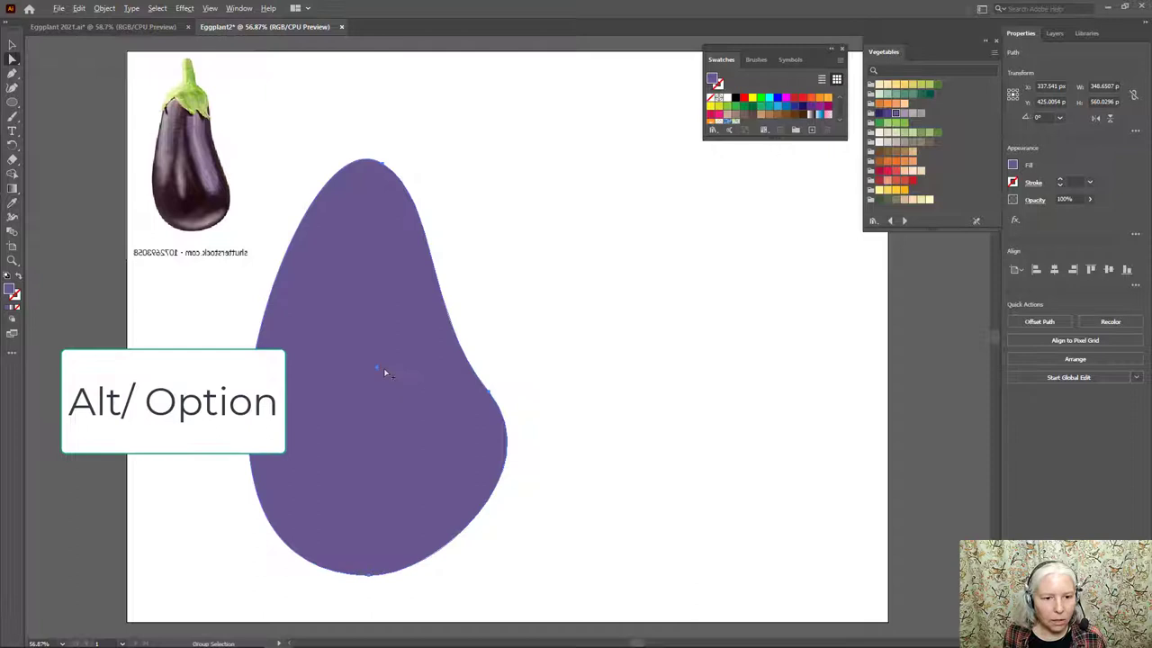
pyautogui.moveTo(409, 367); pyautogui.dragTo(706, 375)
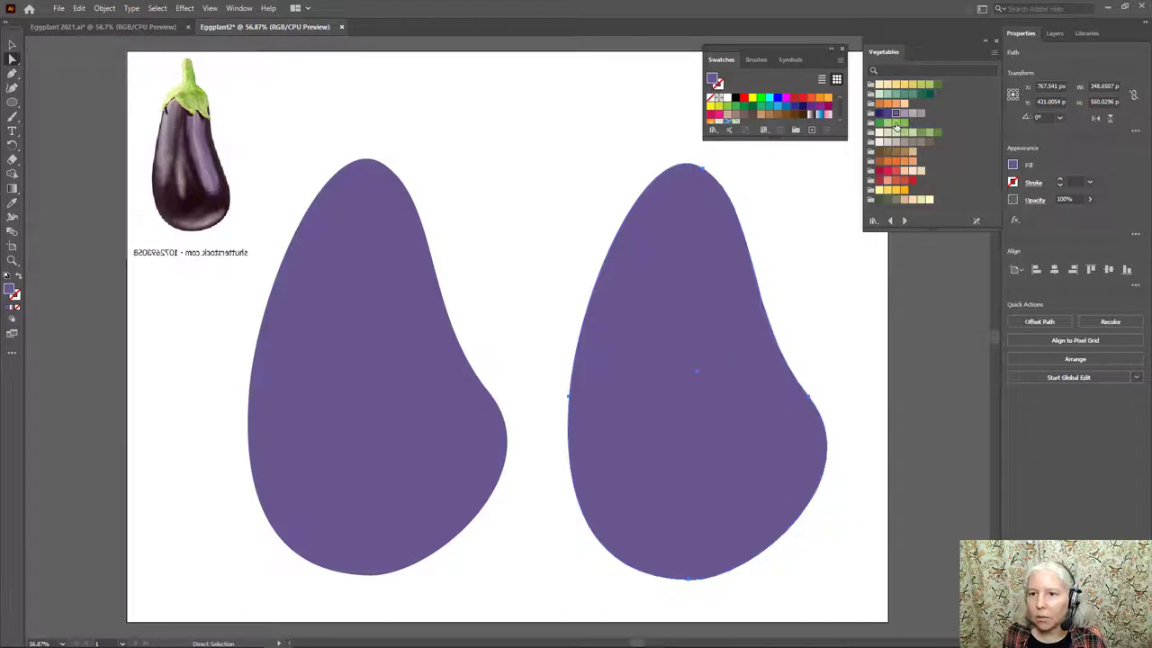
pyautogui.click(895, 126)
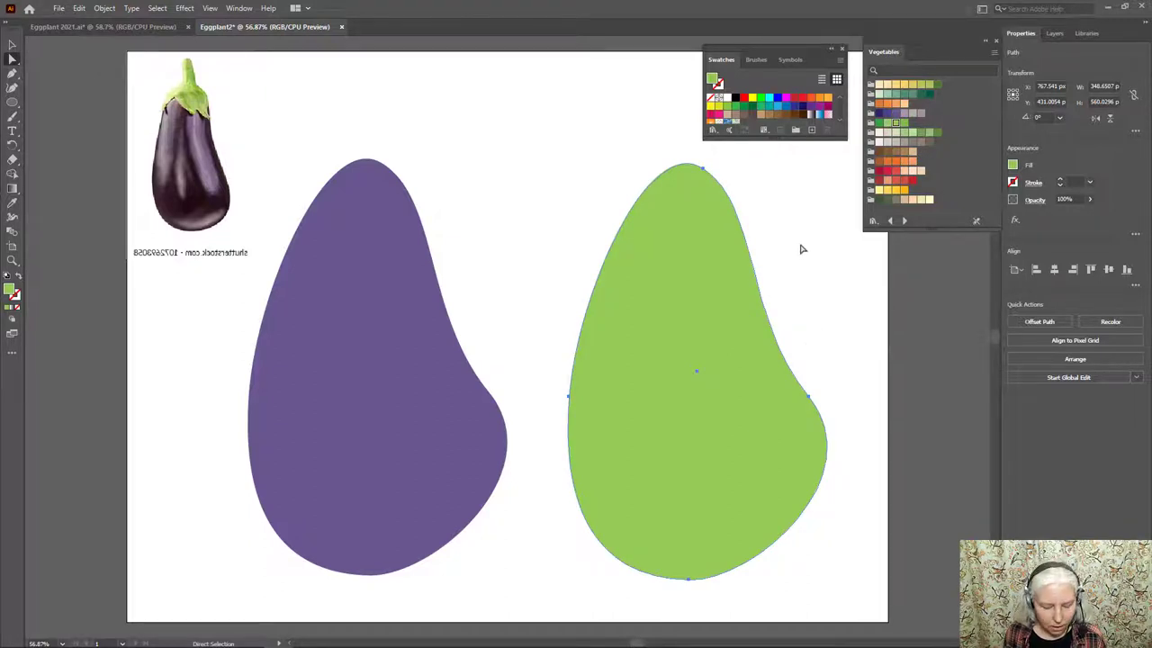
pyautogui.press('v')
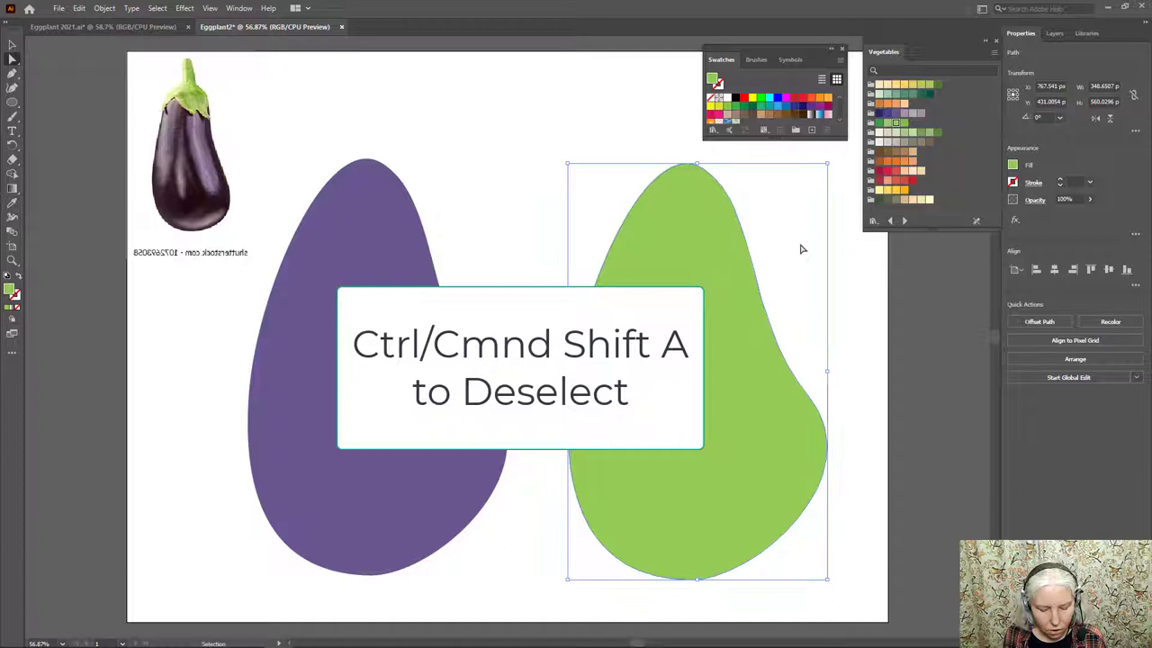
# With nothing selected, use the Pen tool with fill None and a black stroke
pyautogui.hotkey('ctrl', 'shift', 'a')
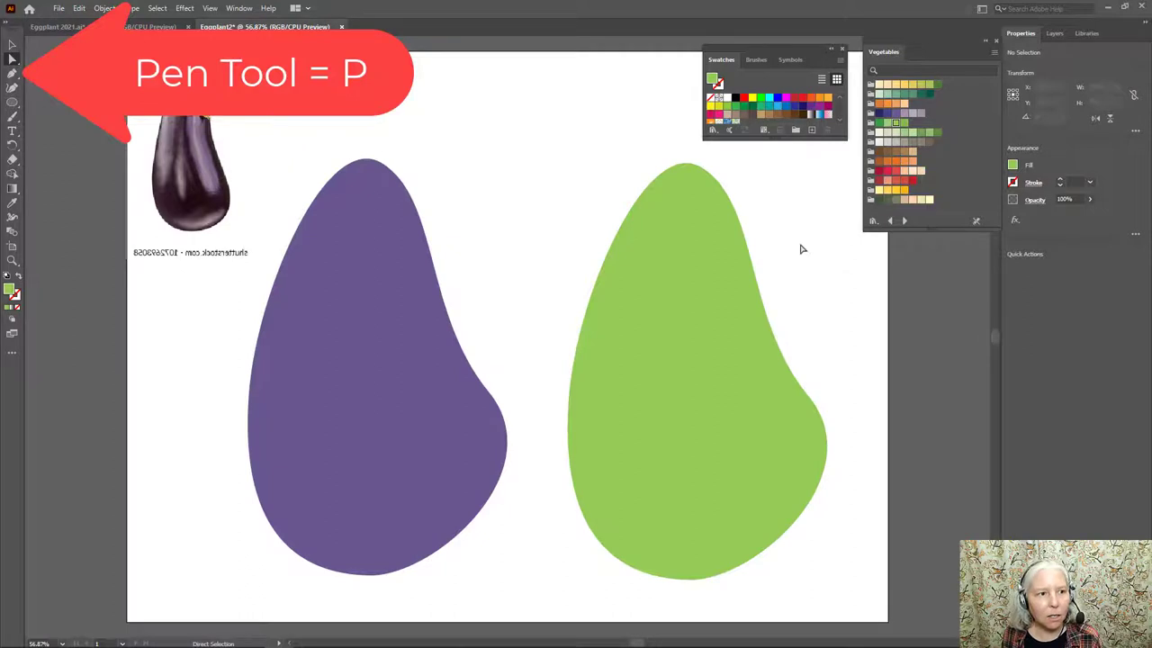
pyautogui.press('p')
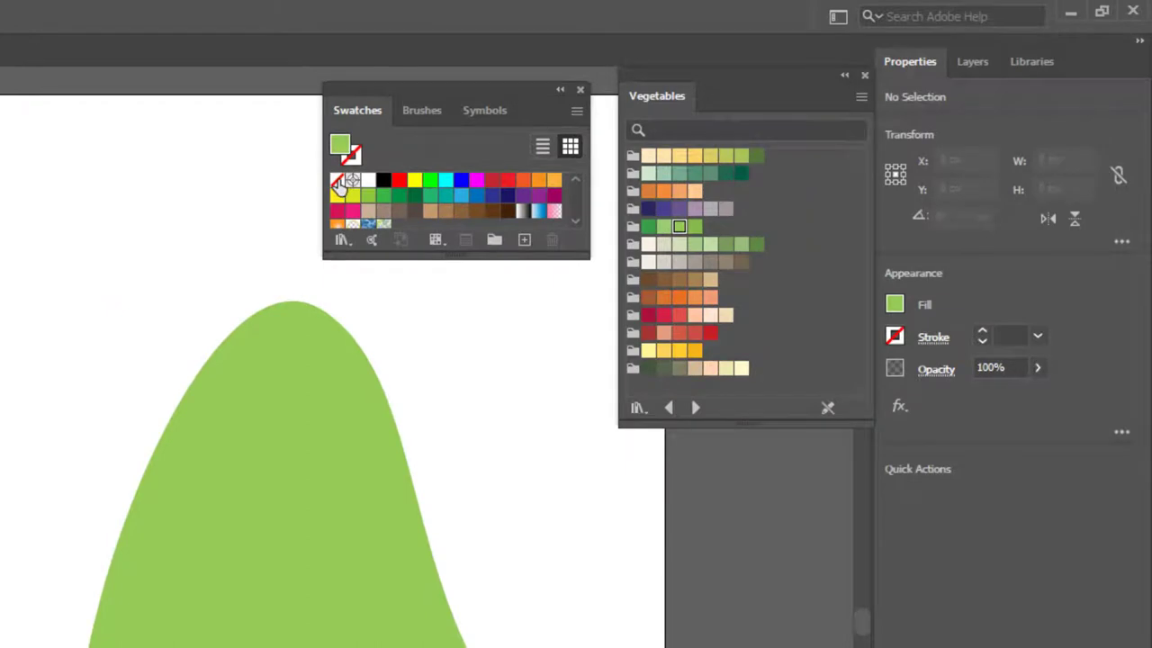
pyautogui.click(337, 181)
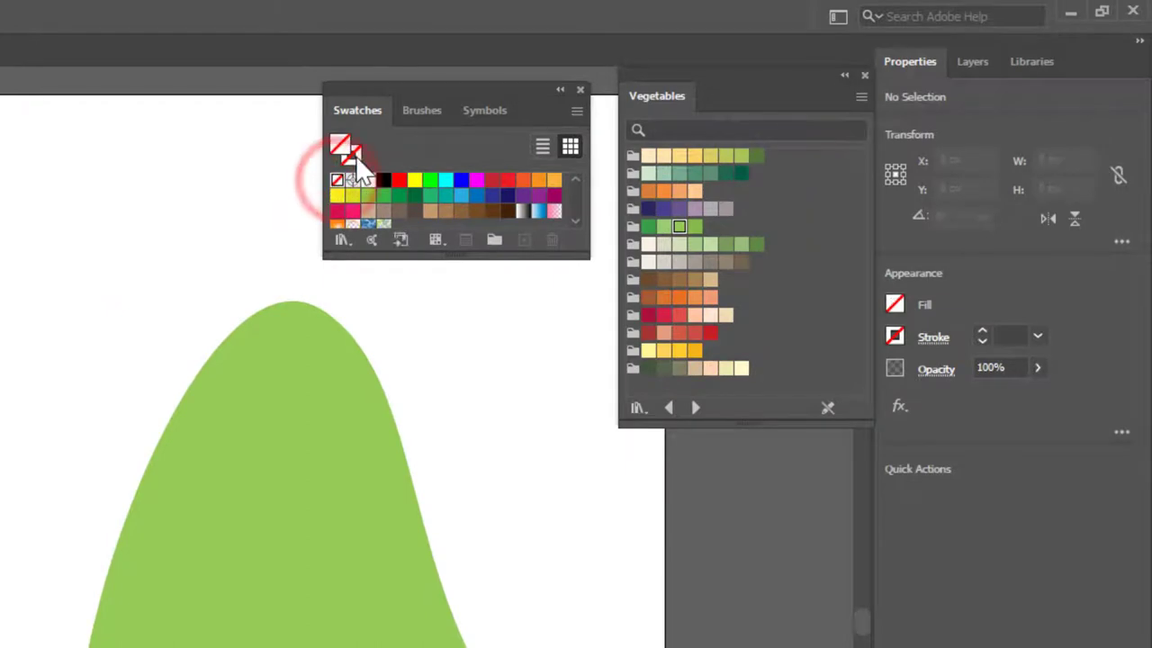
pyautogui.click(356, 152)
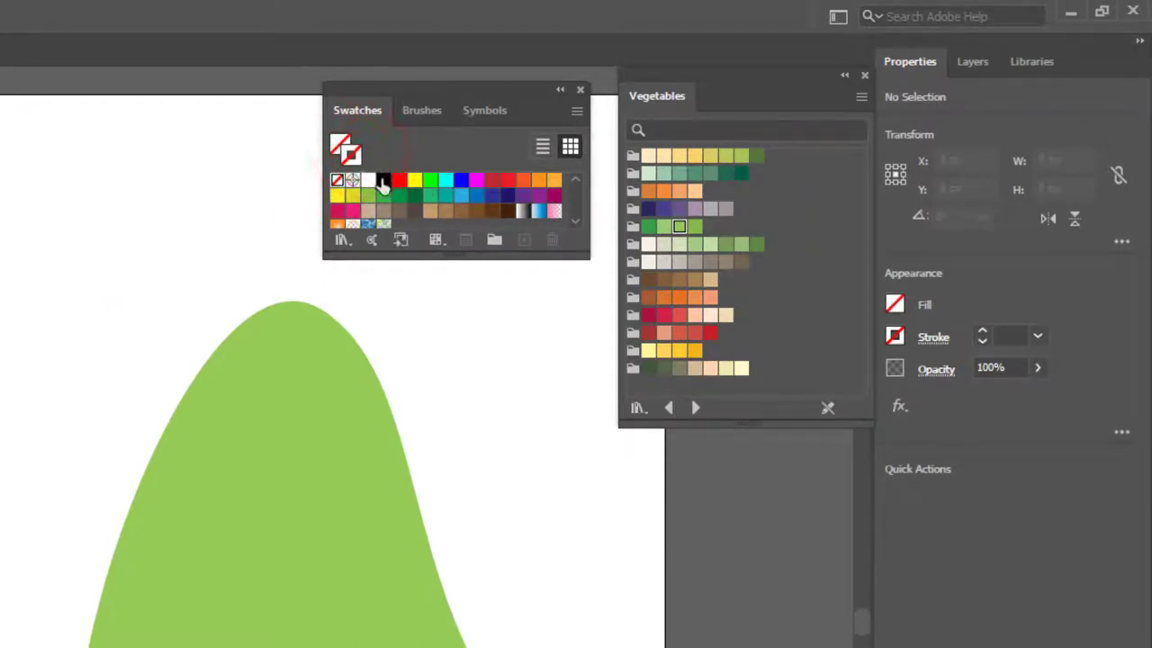
pyautogui.click(384, 181)
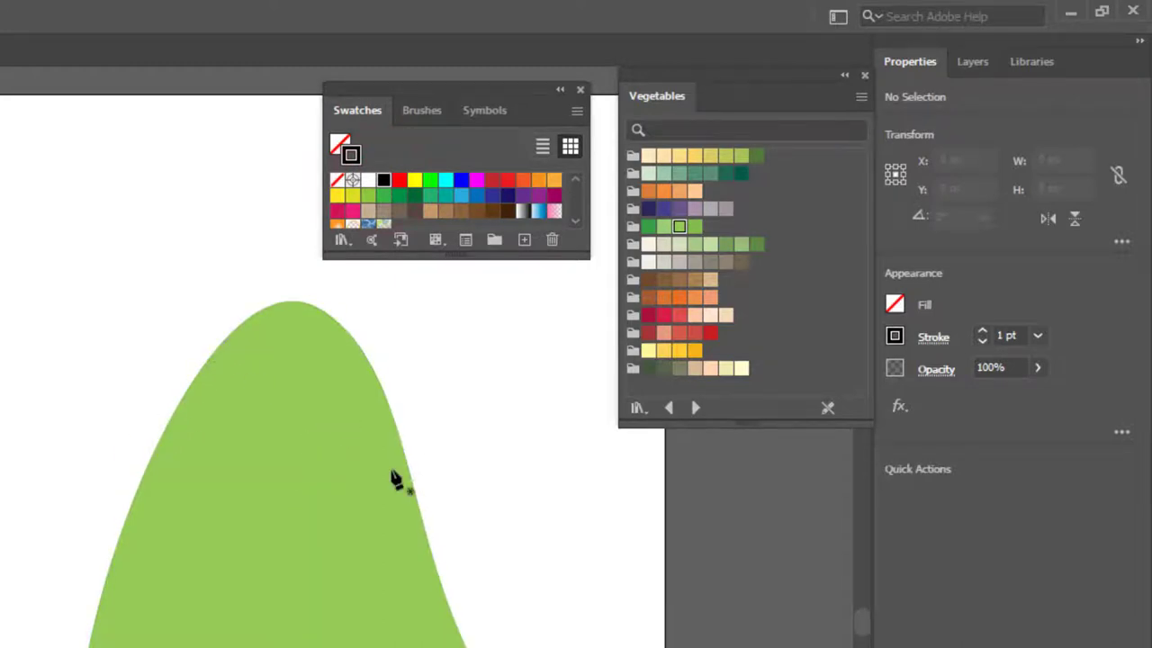
# Draw the zigzag top edge of the cap outline across the green shape
pyautogui.click(151, 423)
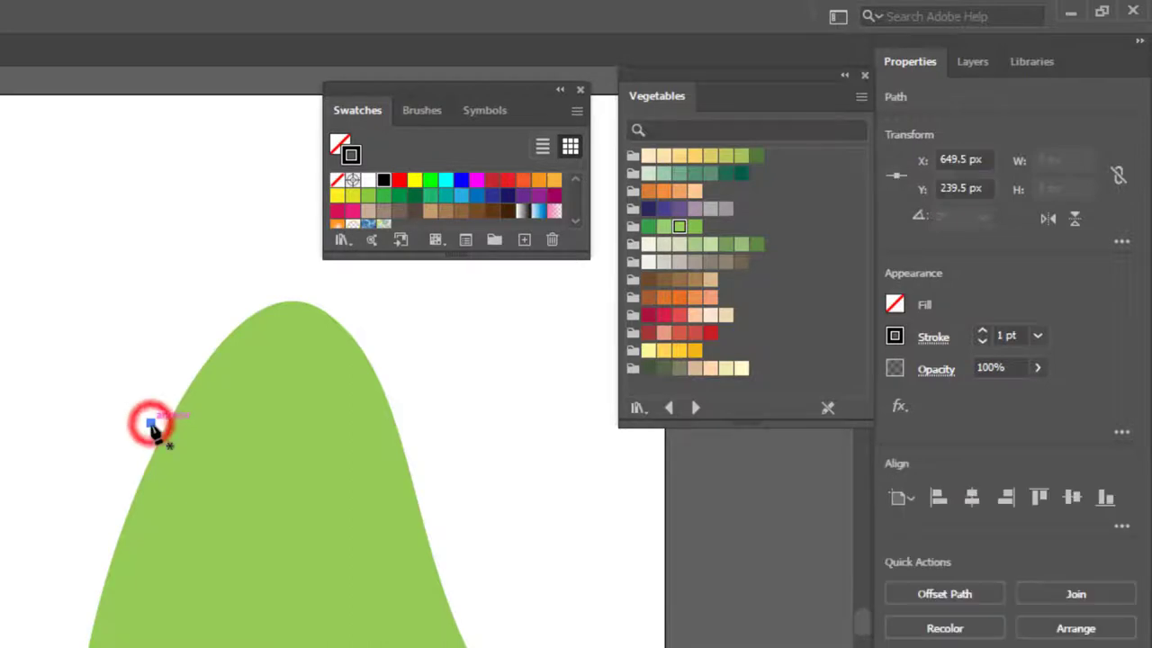
pyautogui.click(237, 363)
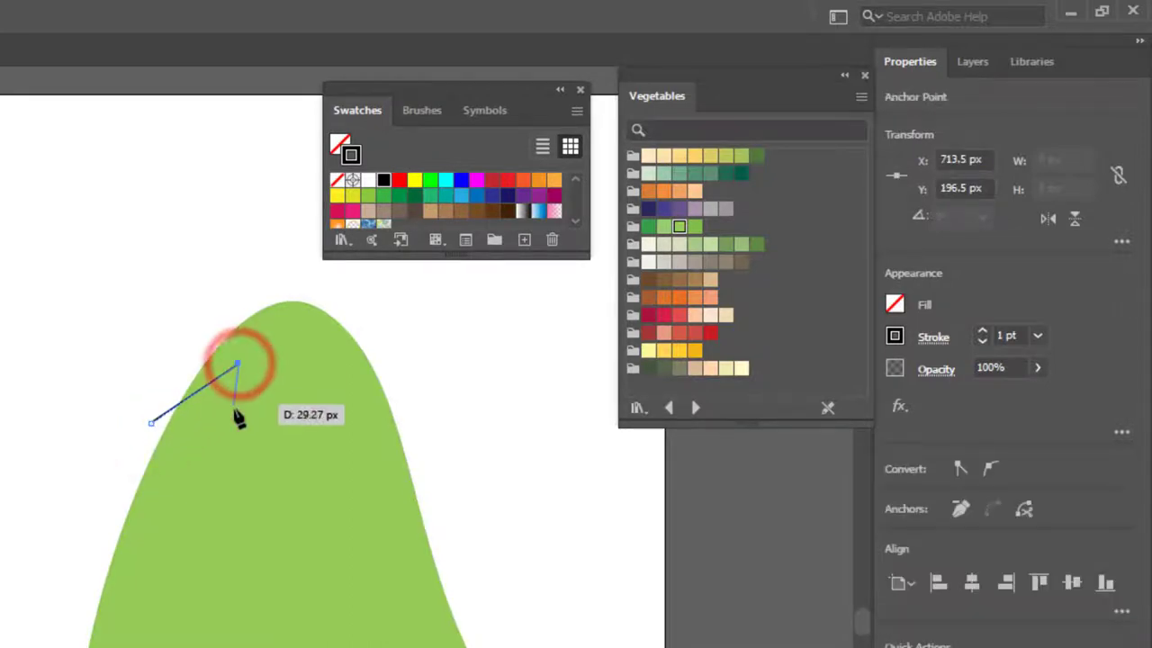
pyautogui.click(218, 441)
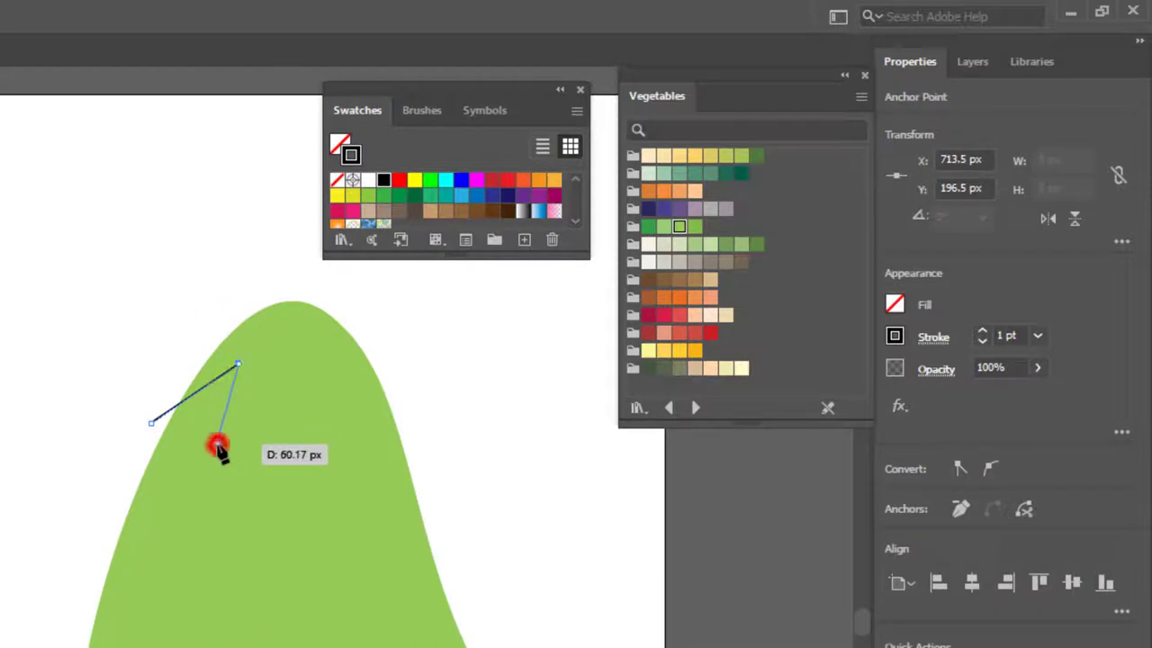
pyautogui.click(271, 370)
pyautogui.click(300, 441)
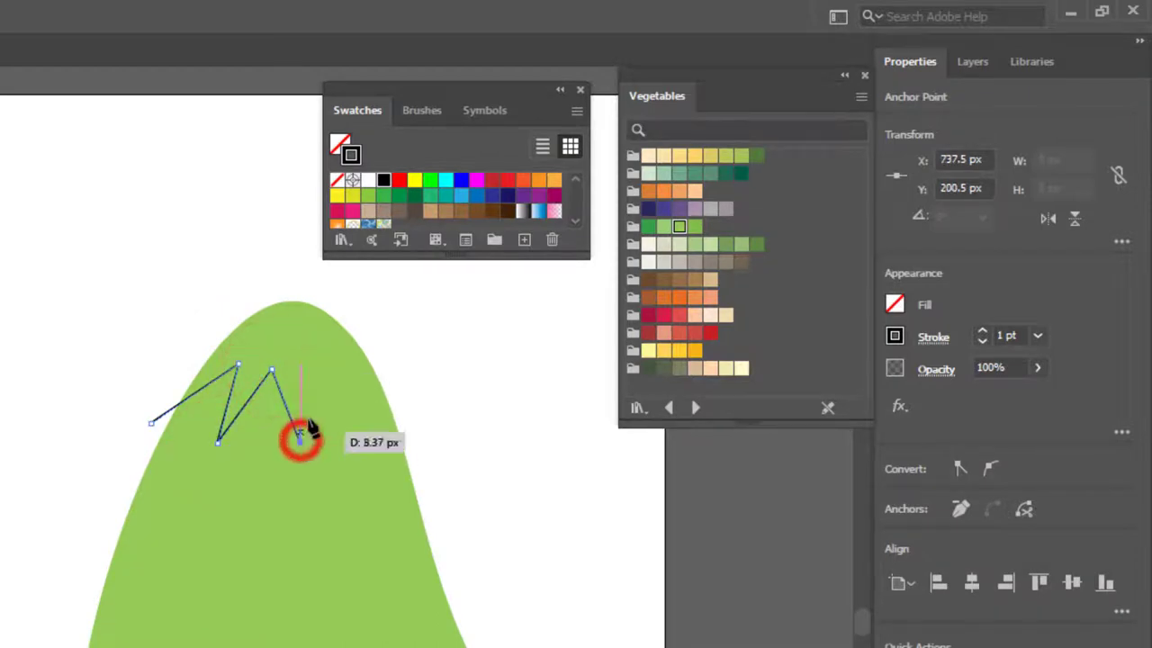
pyautogui.click(313, 364)
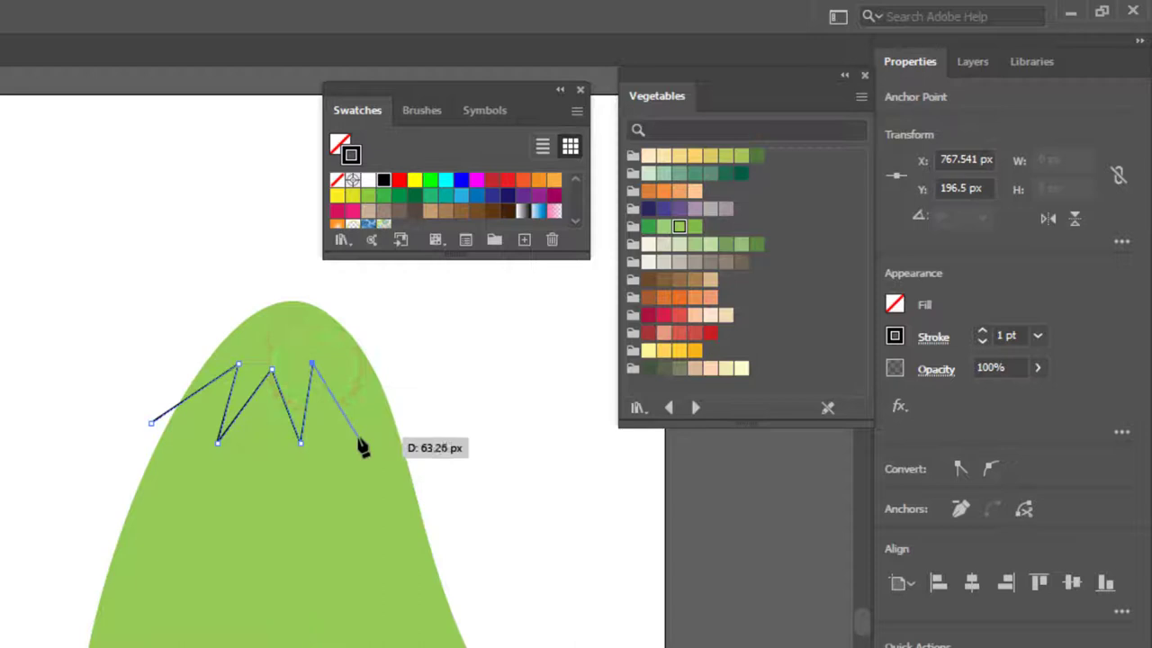
pyautogui.click(357, 432)
pyautogui.click(348, 364)
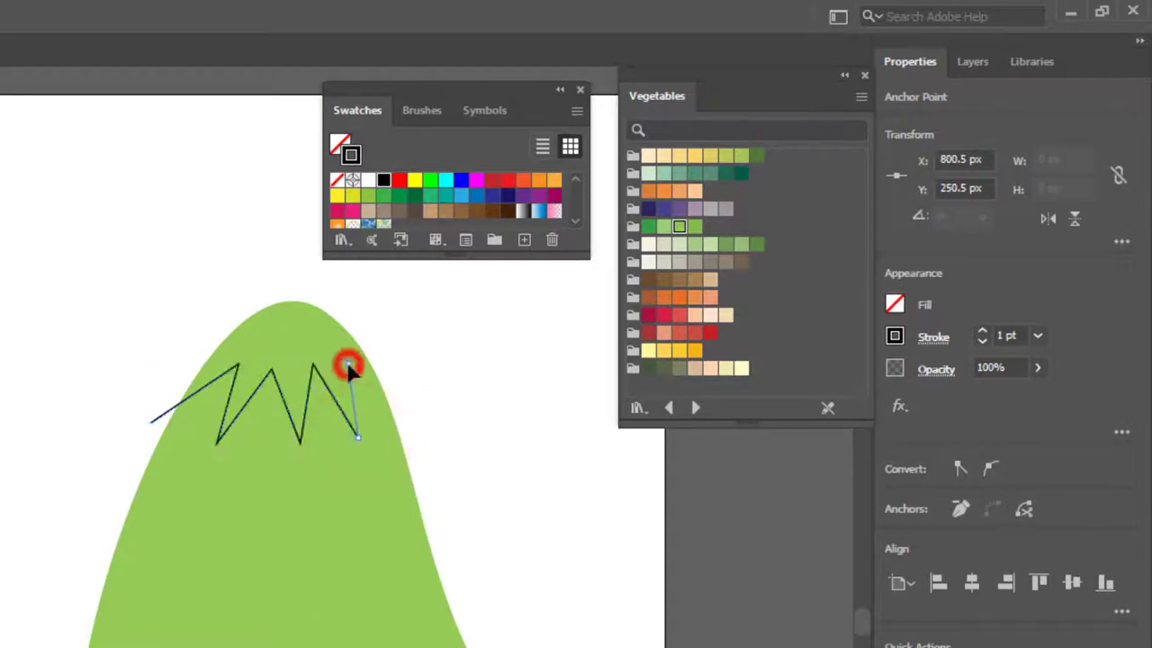
# Continue the outline around the green shape's right, bottom and left, closing at the start
pyautogui.click(432, 459)
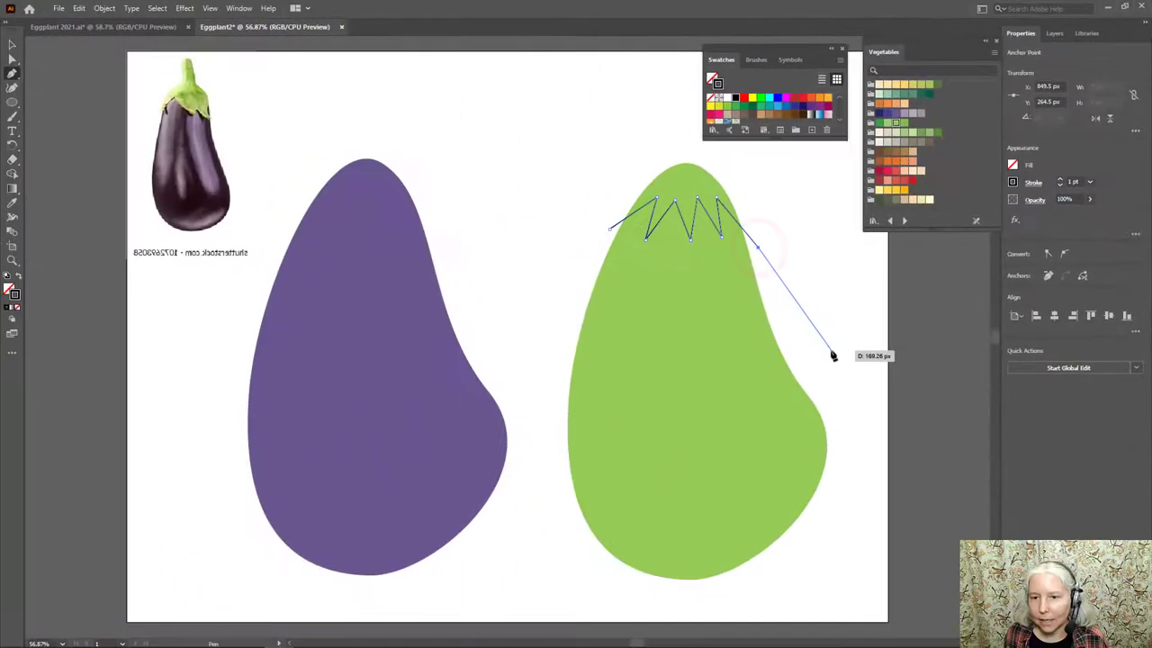
pyautogui.click(830, 350)
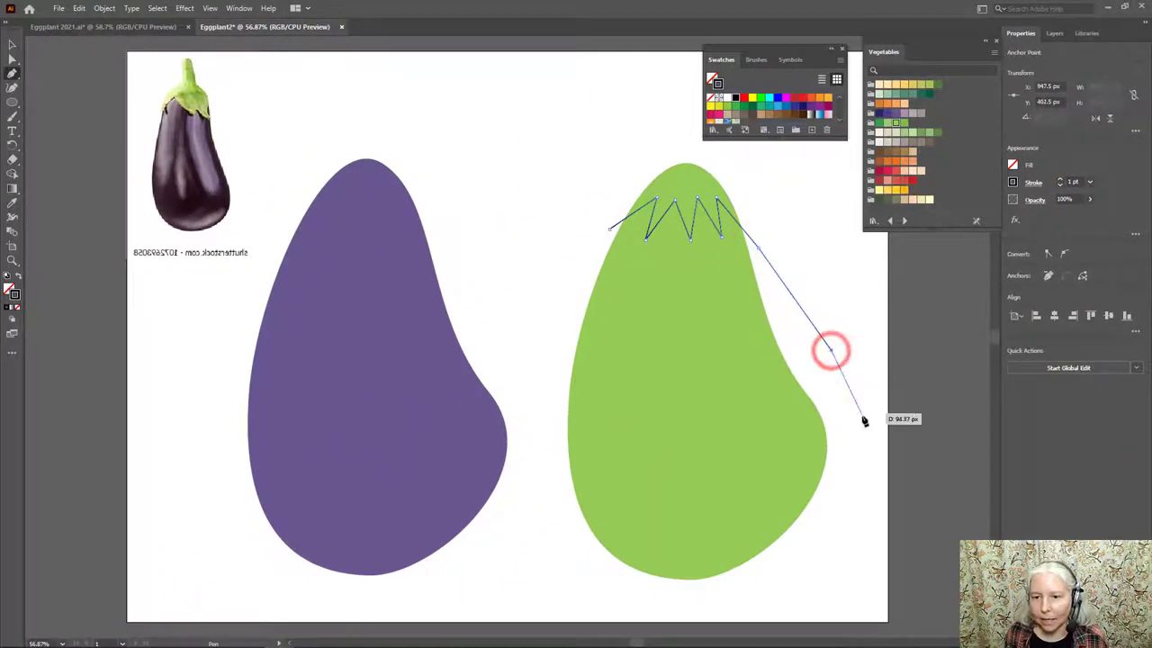
pyautogui.click(852, 500)
pyautogui.click(816, 604)
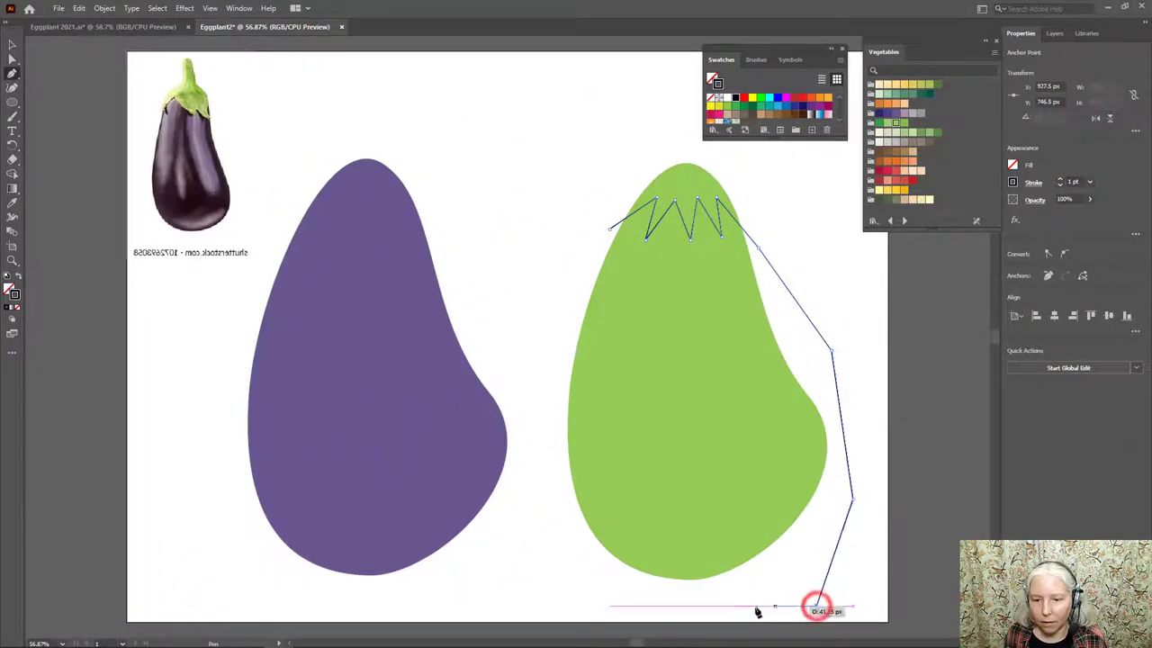
pyautogui.click(697, 605)
pyautogui.click(584, 590)
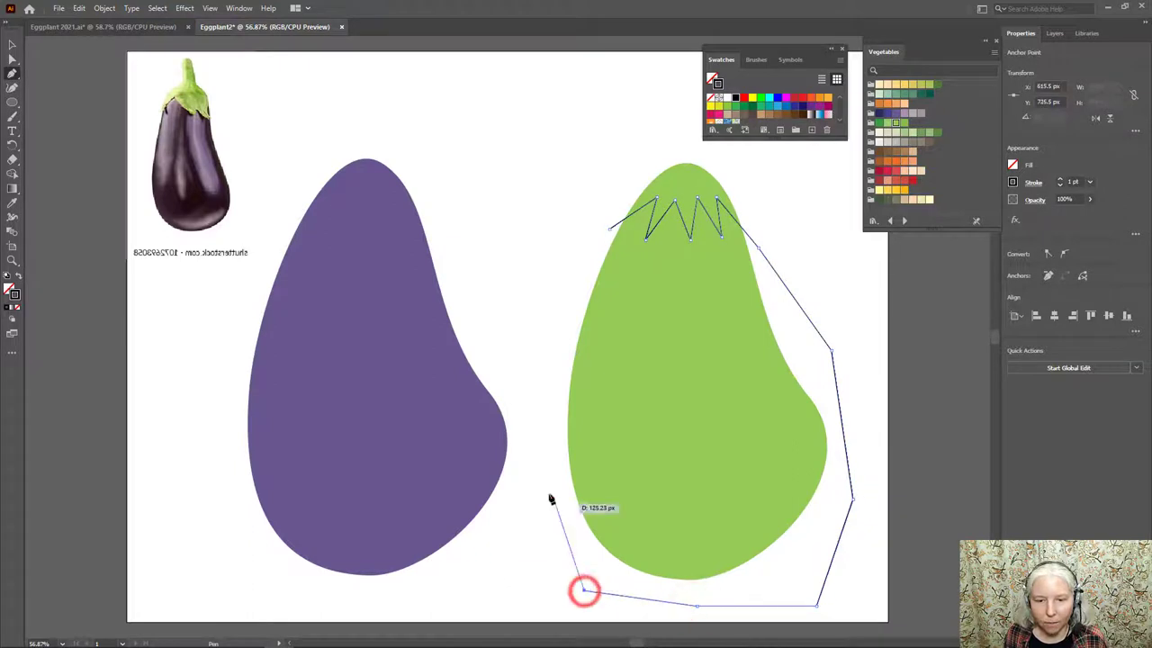
pyautogui.click(536, 453)
pyautogui.click(546, 319)
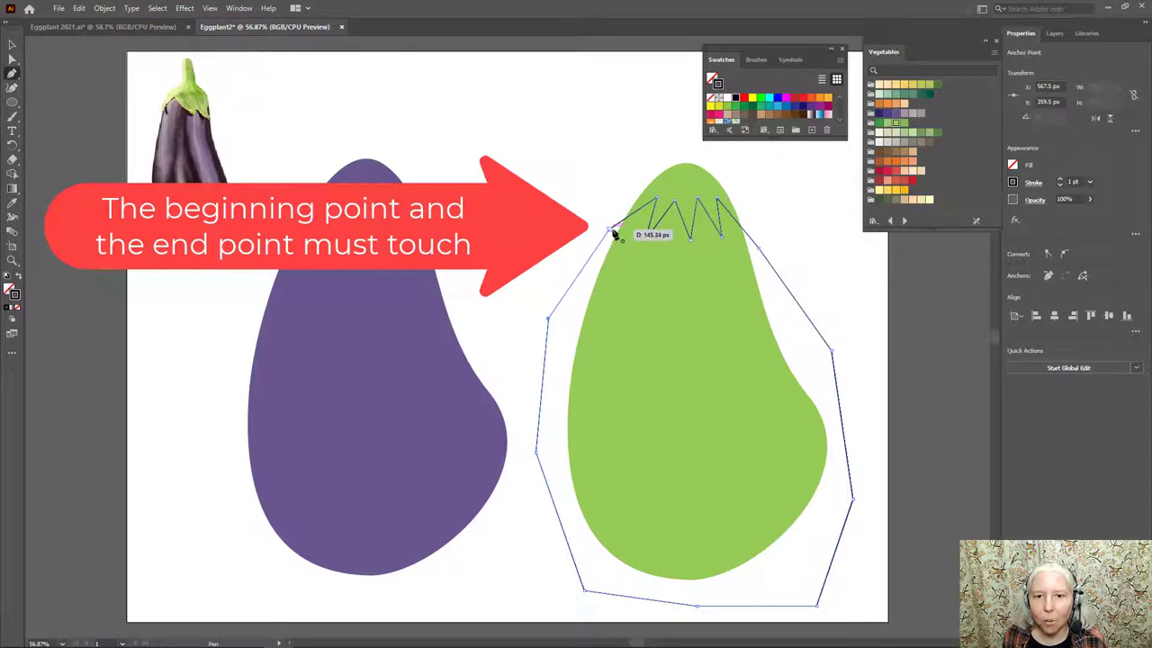
pyautogui.click(609, 227)
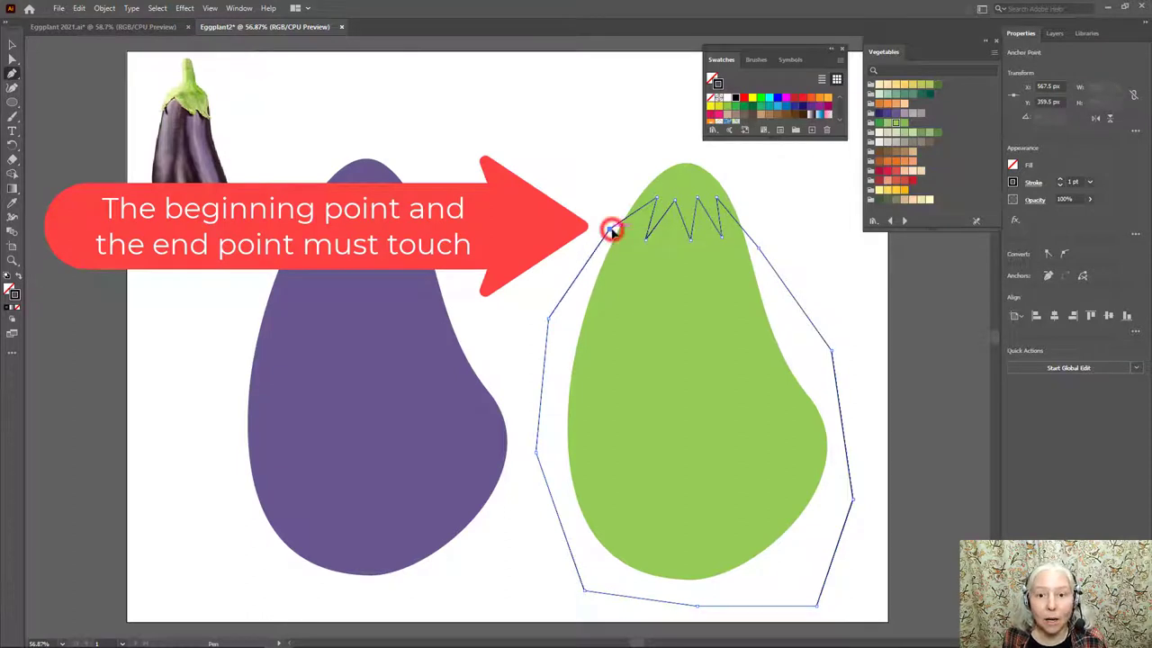
# Apply Minus Front to the green copy and zigzag outline, leaving a 157 × 104 px cap
pyautogui.press('v')
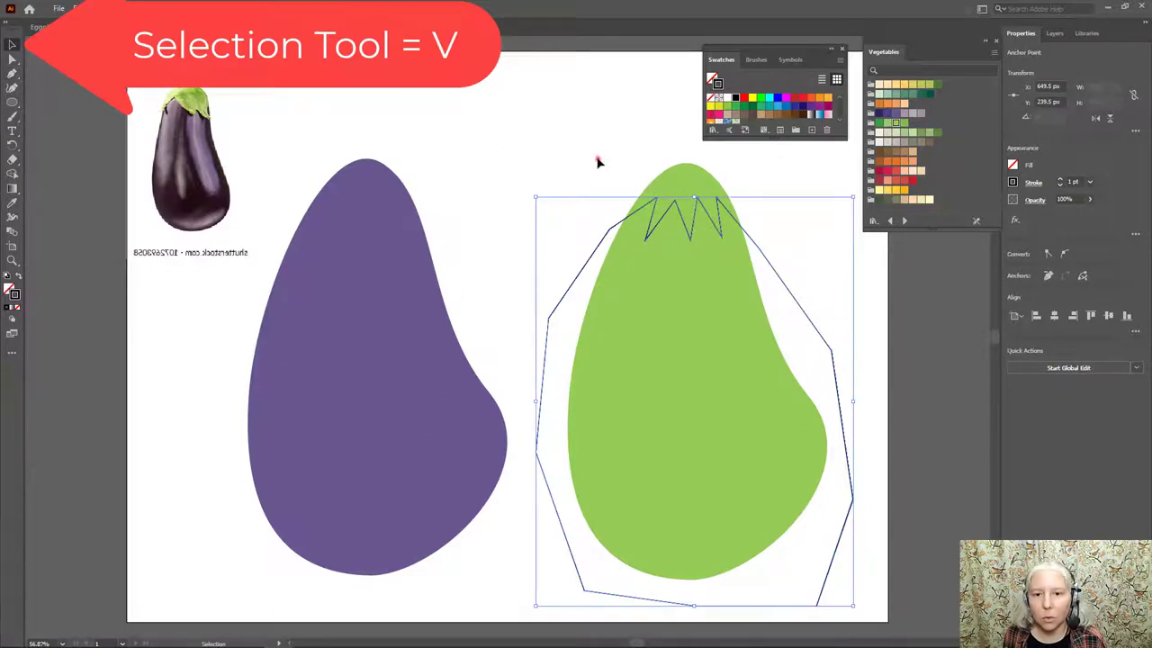
pyautogui.moveTo(597, 160); pyautogui.dragTo(779, 329)
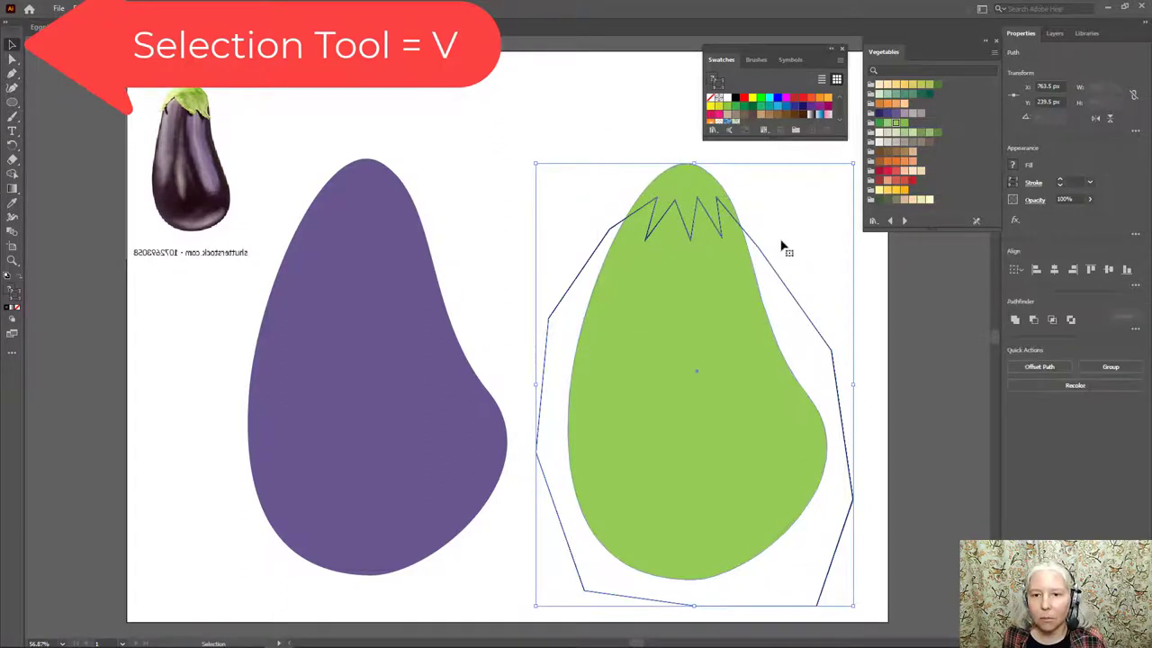
pyautogui.click(1036, 324)
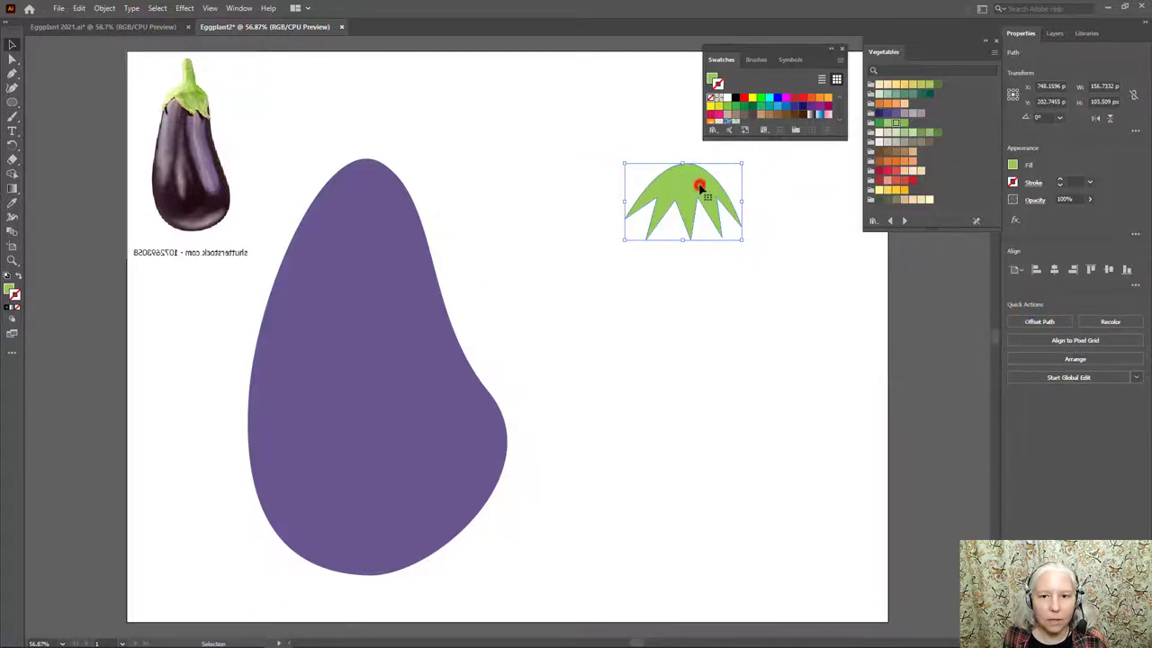
# Place the cap on the eggplant top, enlarge it to about 161 × 107 px, nudge right
pyautogui.moveTo(700, 186); pyautogui.dragTo(379, 182)
pyautogui.click(555, 170)
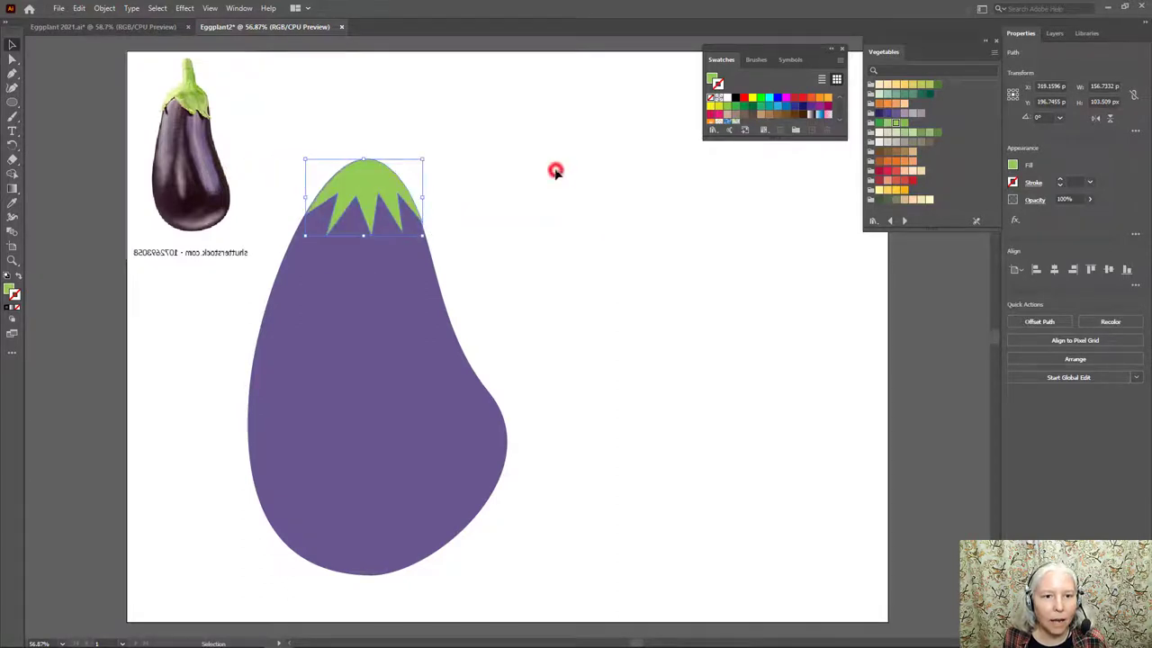
pyautogui.click(384, 185)
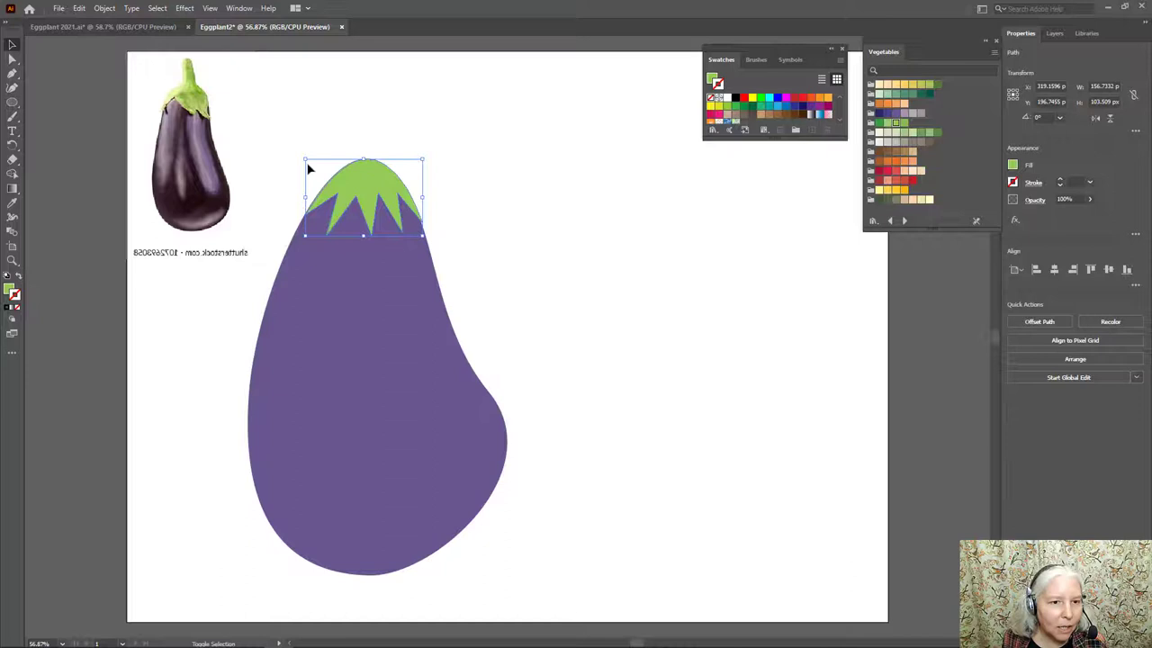
pyautogui.moveTo(305, 159); pyautogui.dragTo(302, 155)
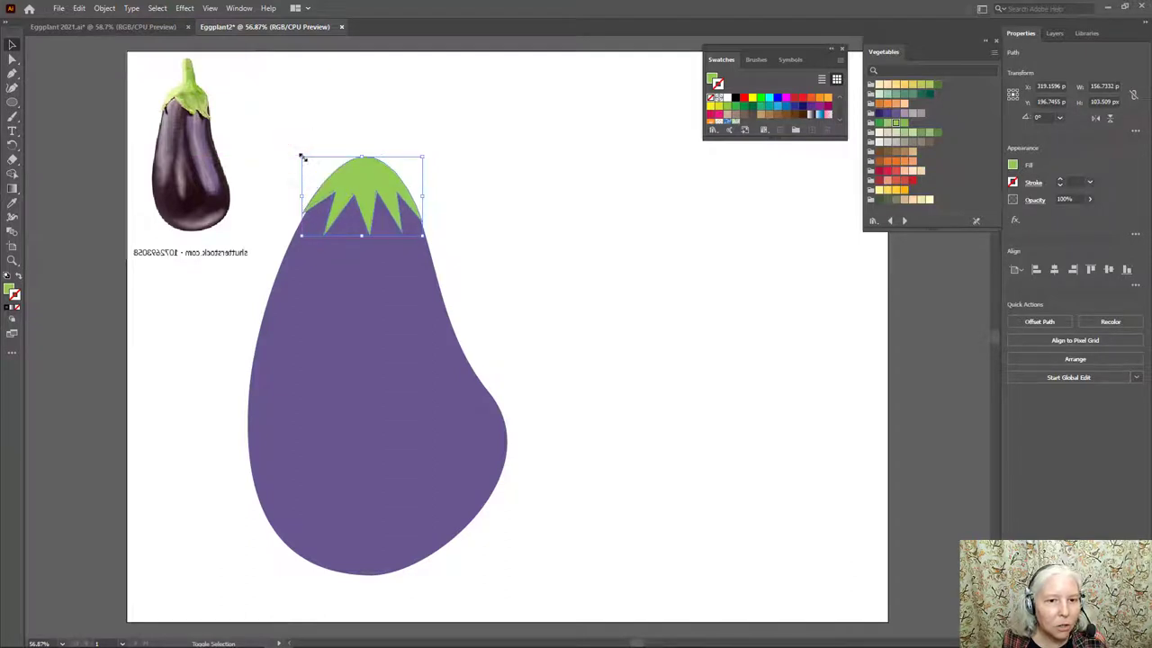
pyautogui.click(366, 180)
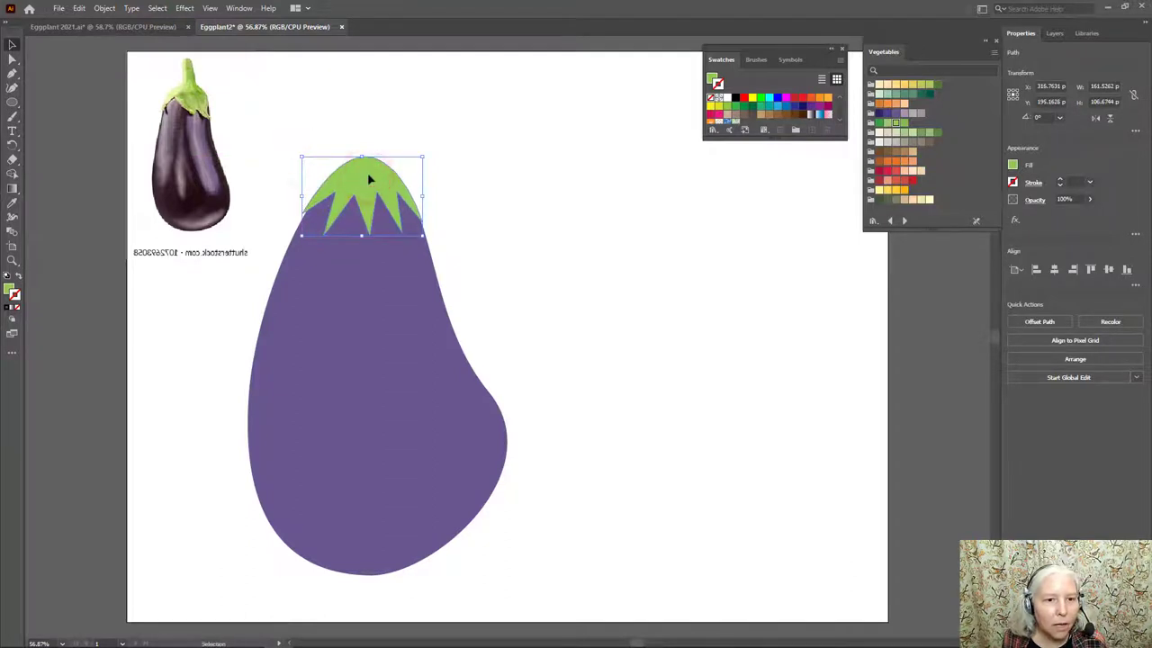
pyautogui.press('Right')
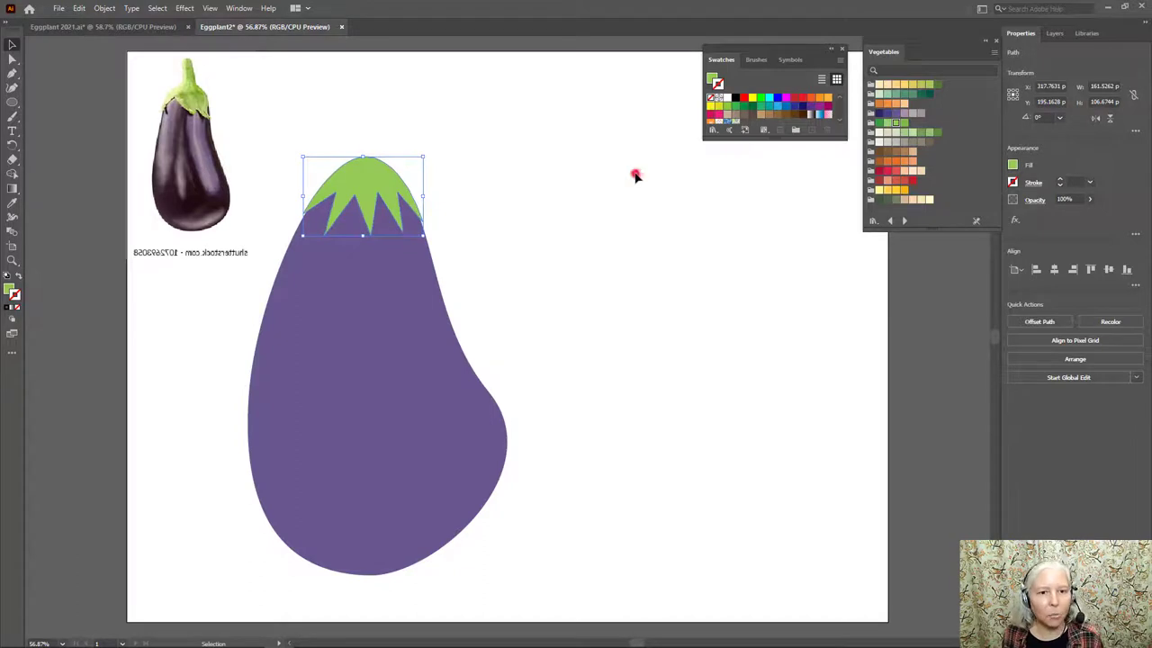
pyautogui.click(635, 176)
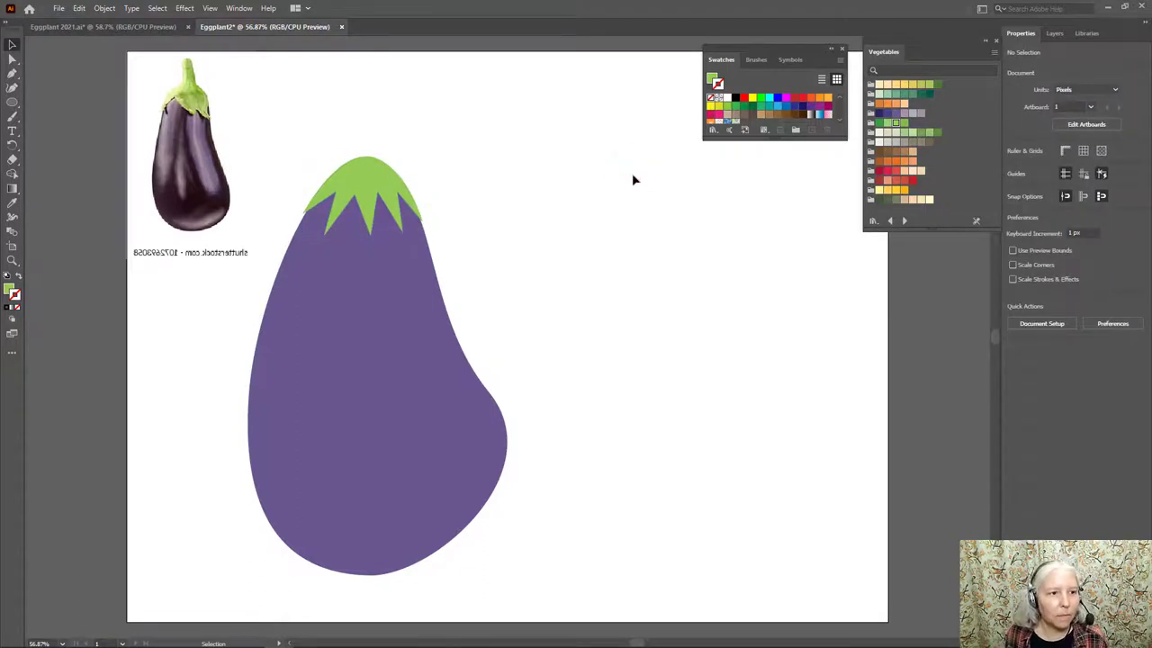
# Draw a narrow stem ellipse above the cap and Unite it with the cap
pyautogui.press('l')
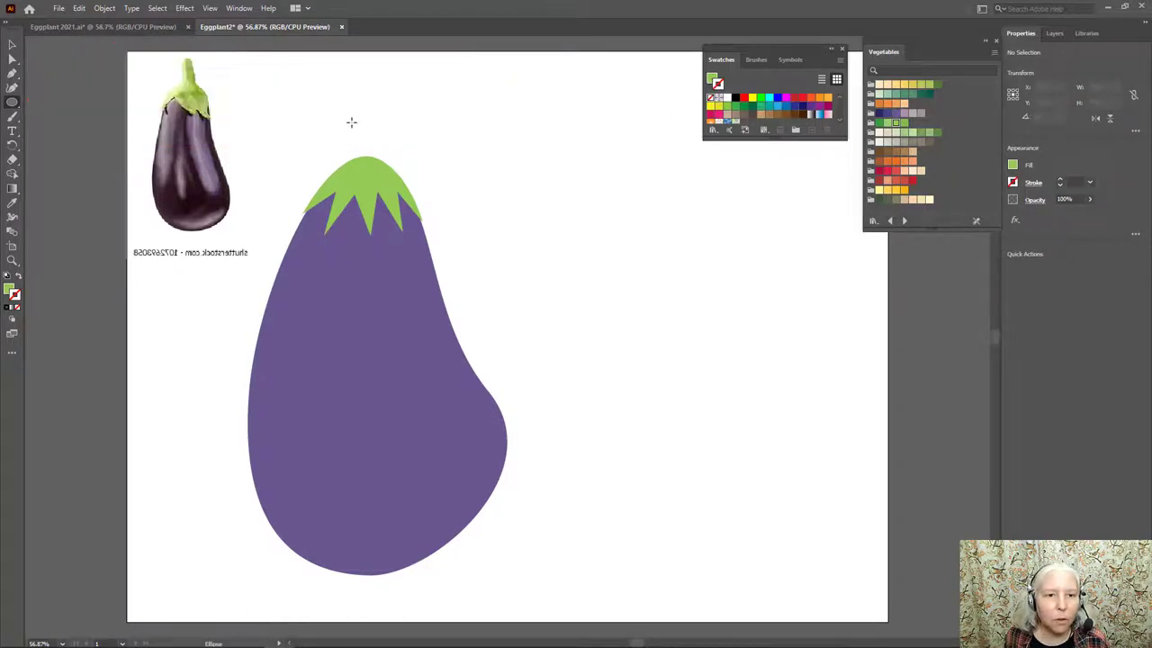
pyautogui.moveTo(358, 119); pyautogui.dragTo(377, 181)
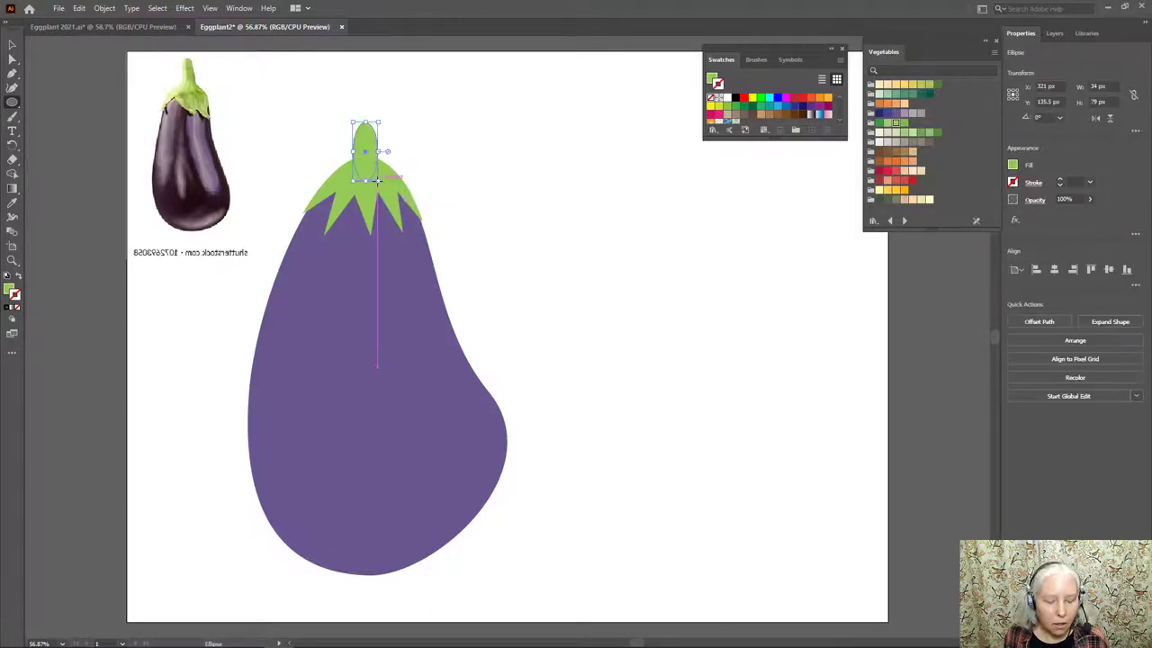
pyautogui.press('a')
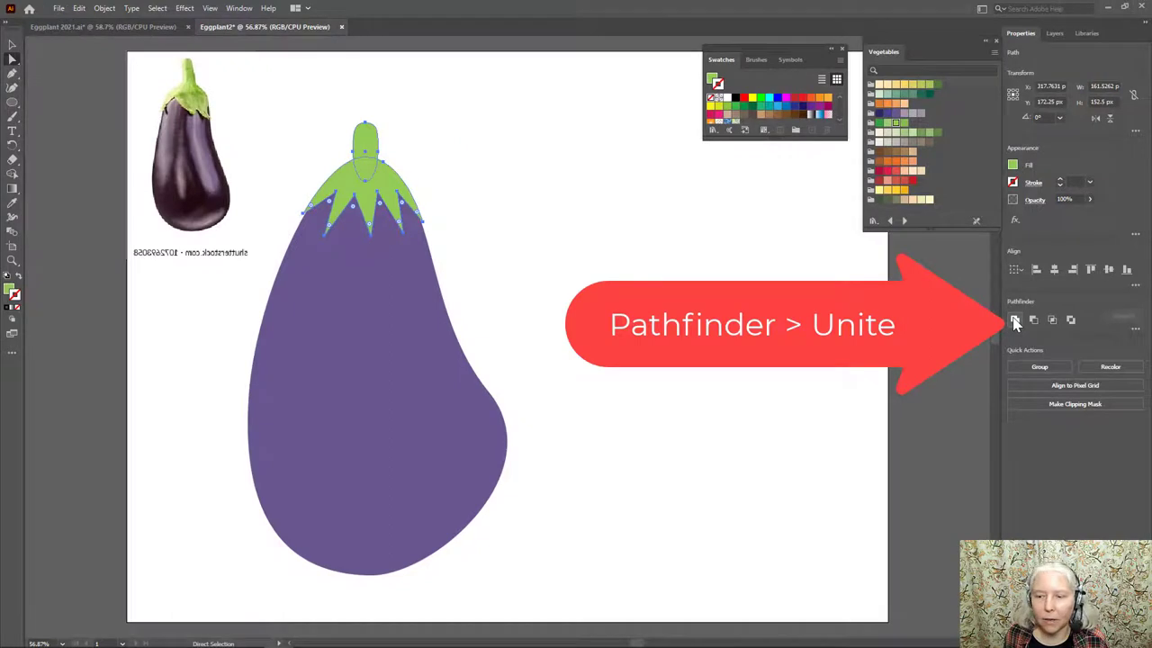
pyautogui.click(1015, 321)
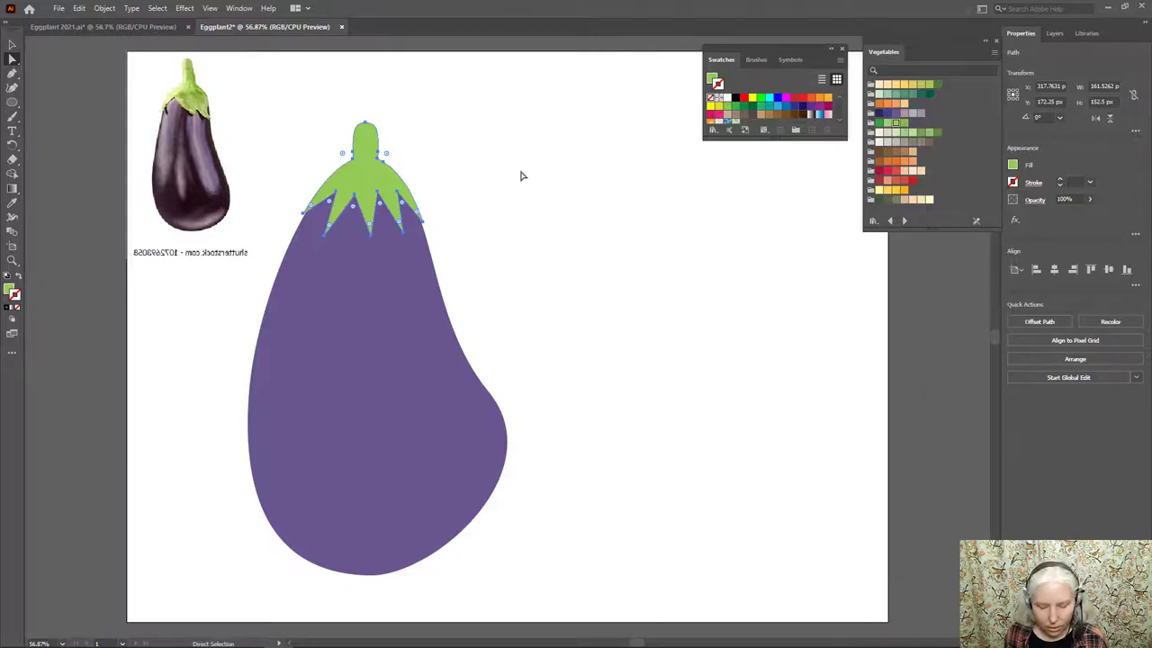
# Draw a small black circle for the left eye with a tiny white highlight
pyautogui.press('l')
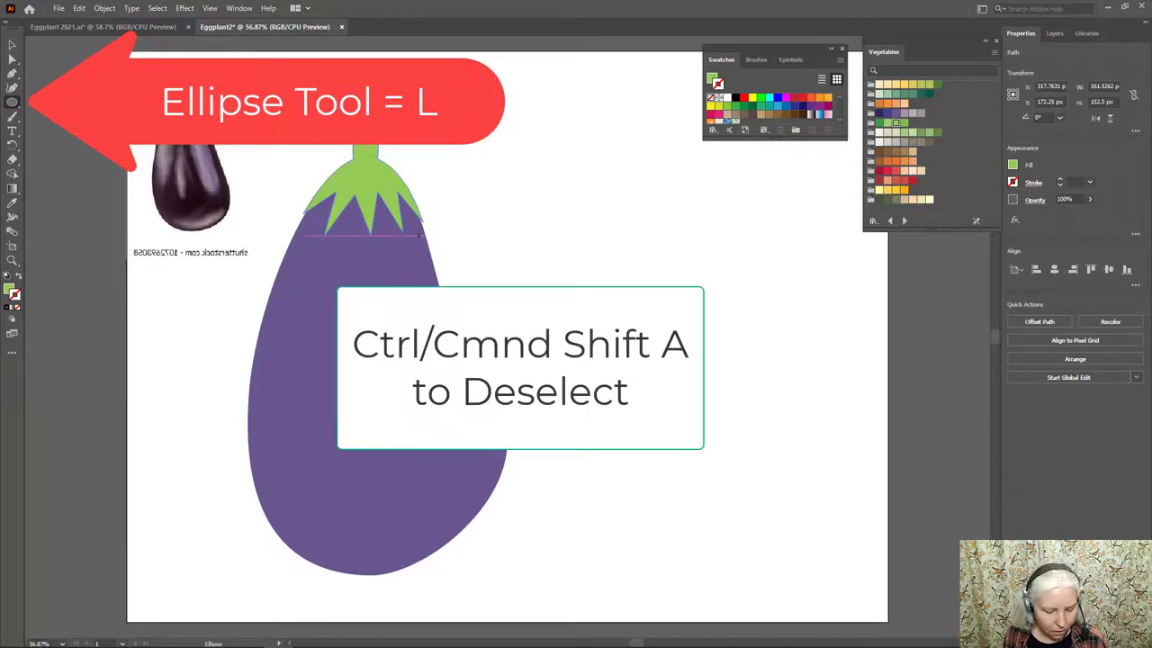
pyautogui.press('a')
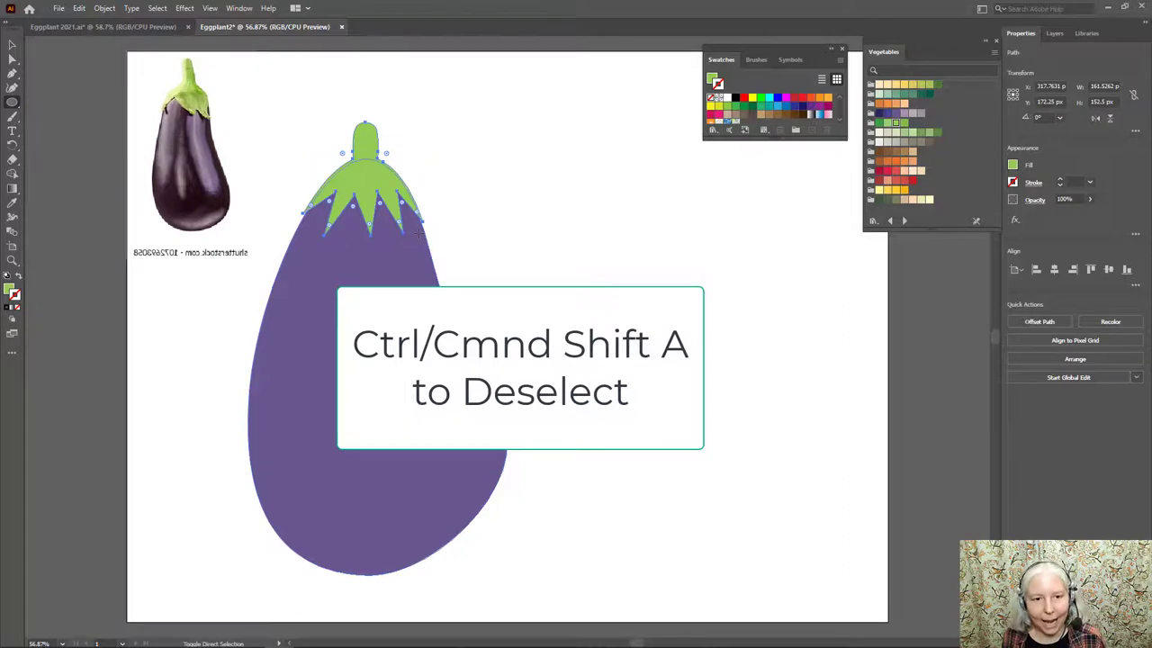
pyautogui.hotkey('ctrl', 'shift', 'a')
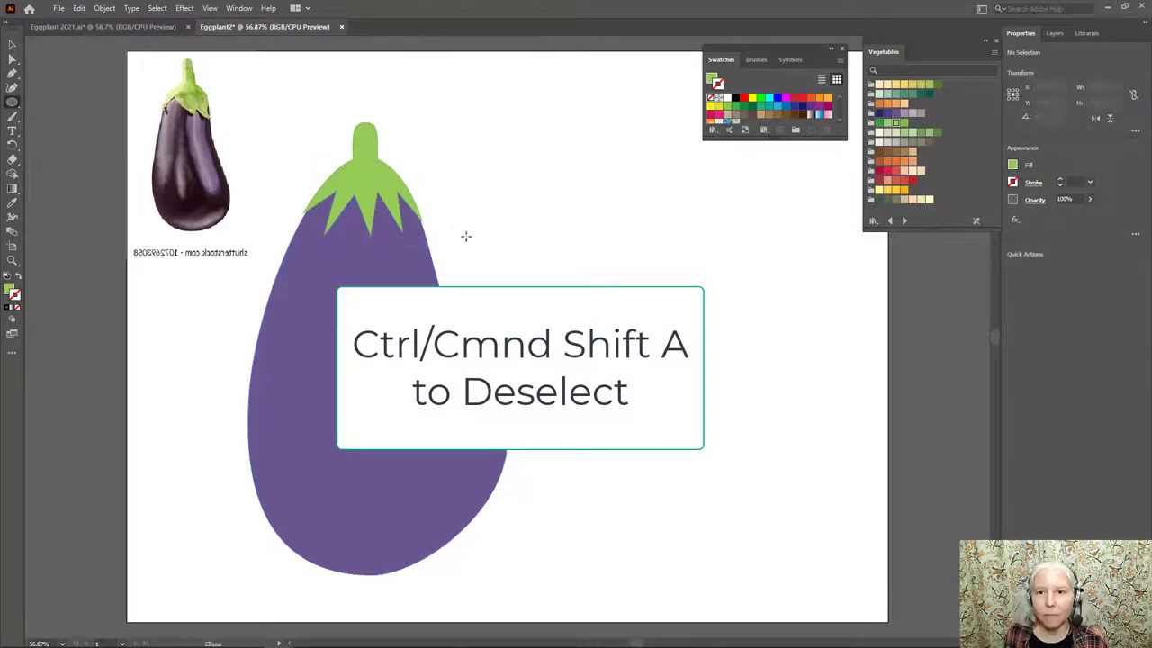
pyautogui.click(735, 99)
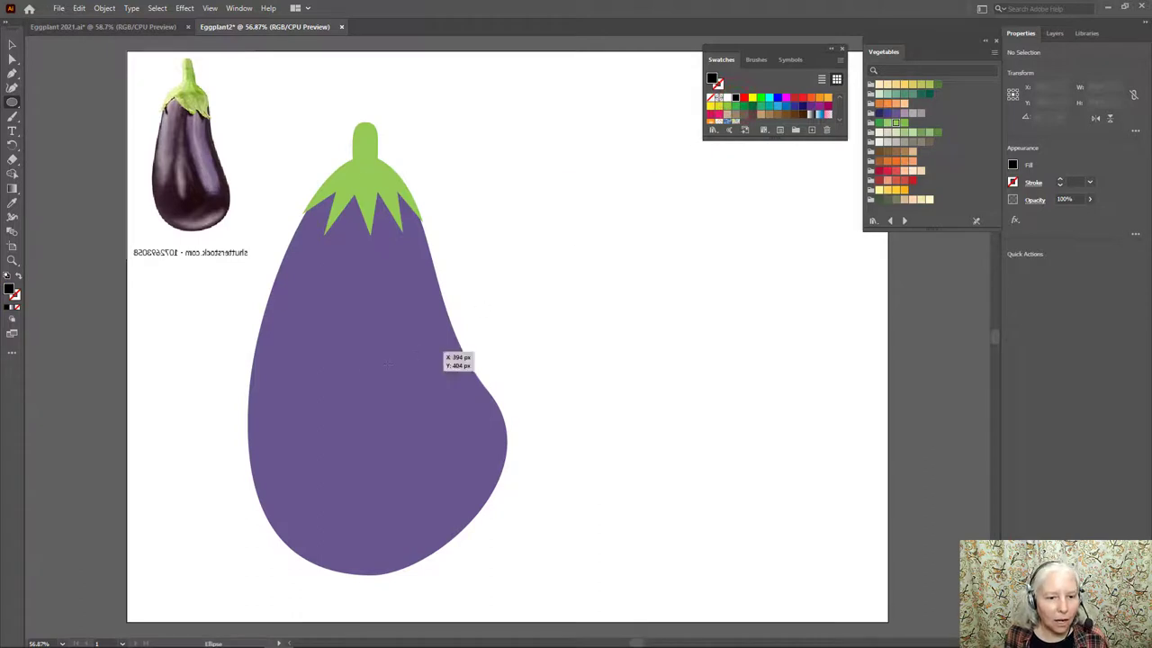
pyautogui.moveTo(290, 417); pyautogui.dragTo(315, 447)
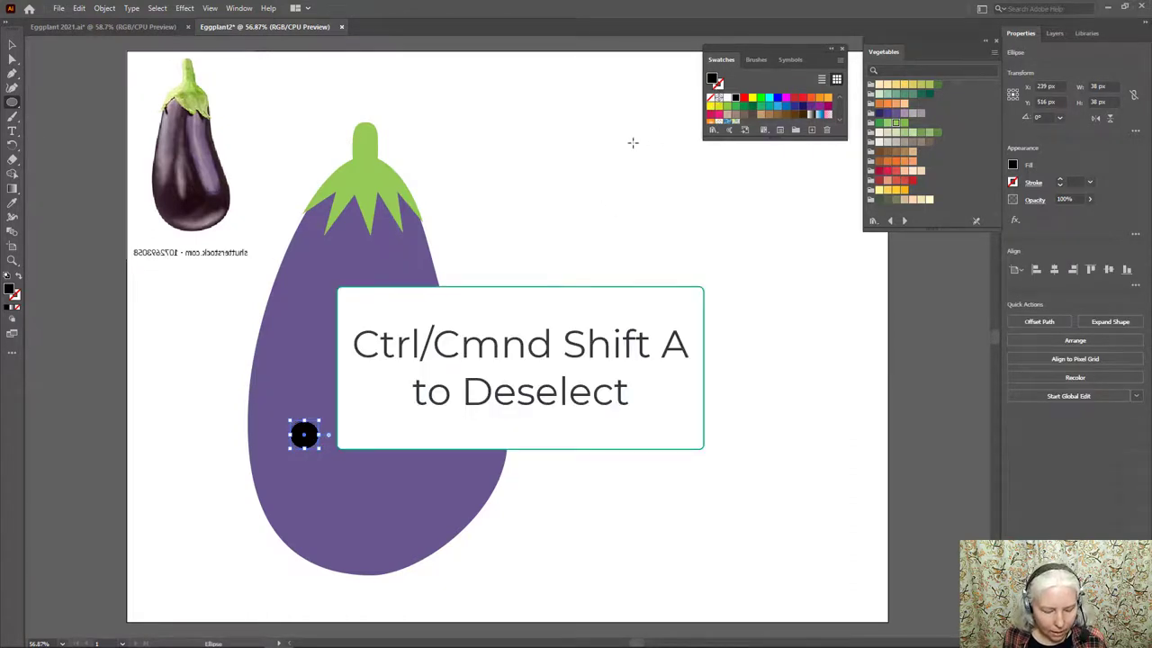
pyautogui.hotkey('ctrl', 'shift', 'a')
pyautogui.hotkey('ctrl', 'shift', 'a')
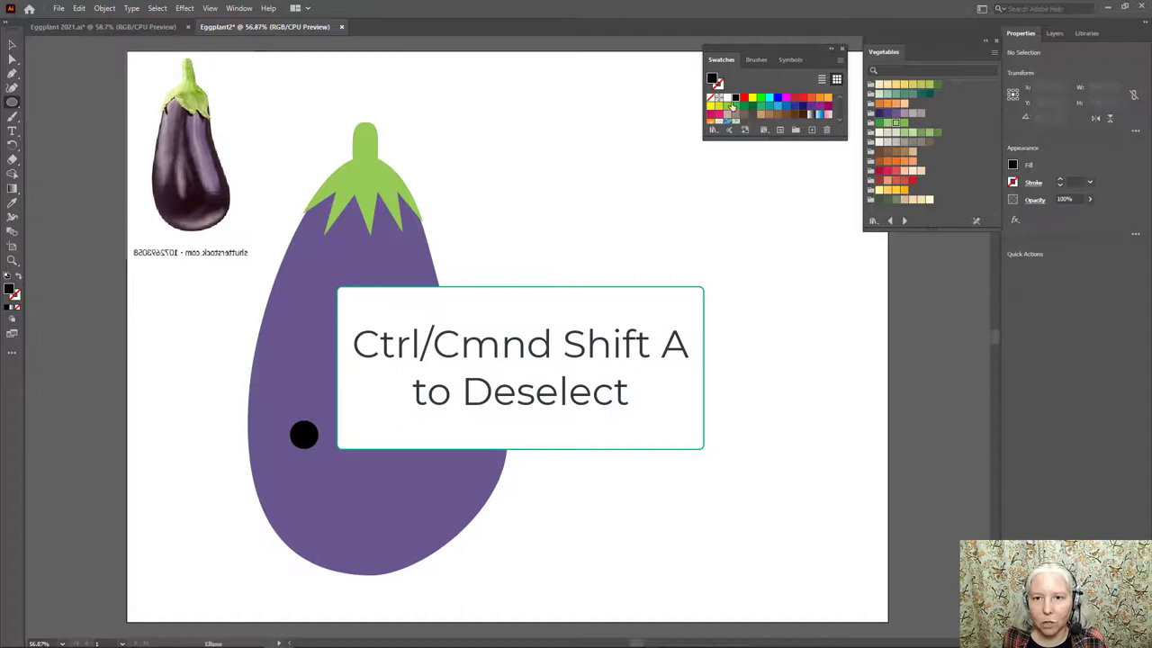
pyautogui.click(725, 99)
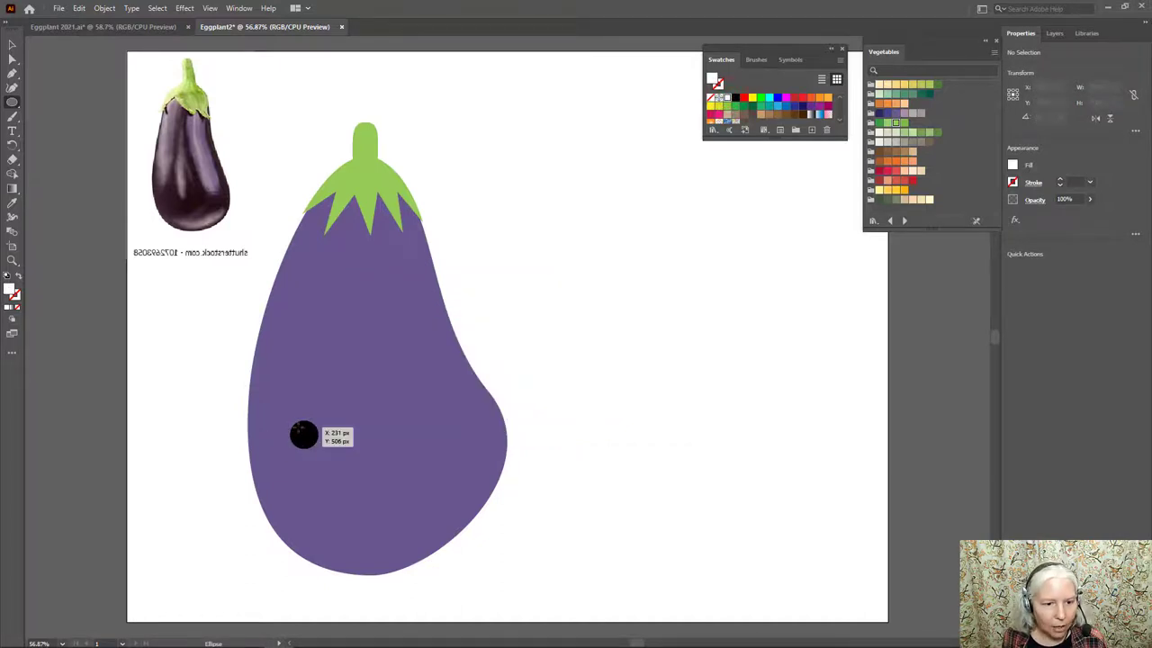
pyautogui.moveTo(304, 434); pyautogui.dragTo(304, 435)
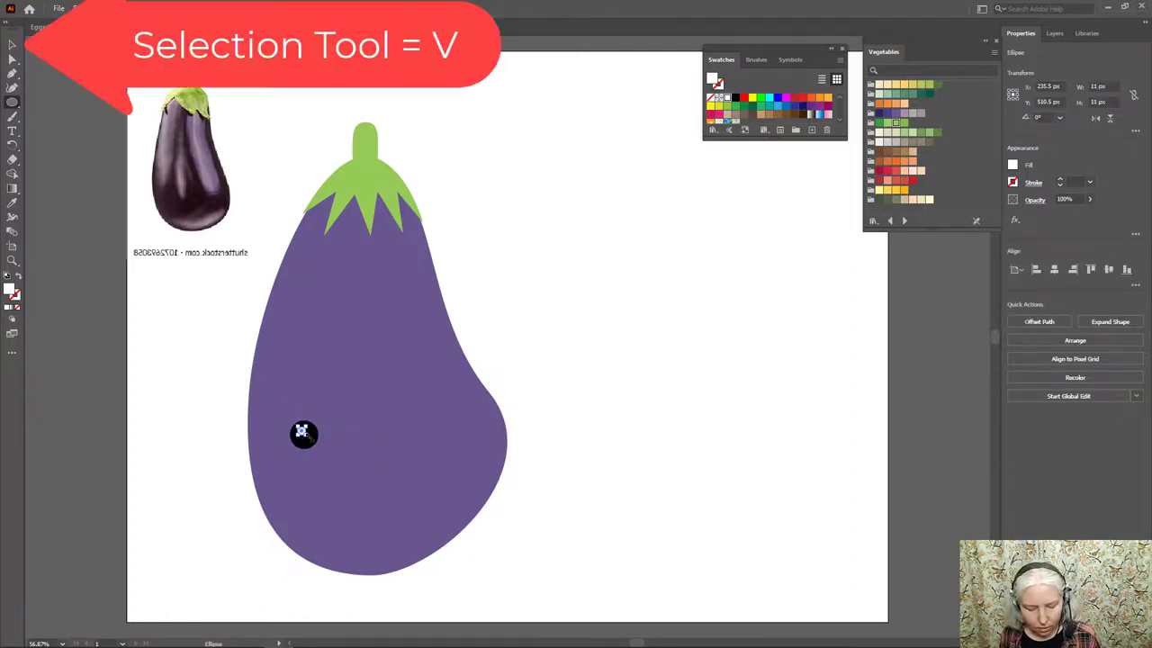
# Group the eye with its highlight and Alt-drag a copy to the right
pyautogui.press('v')
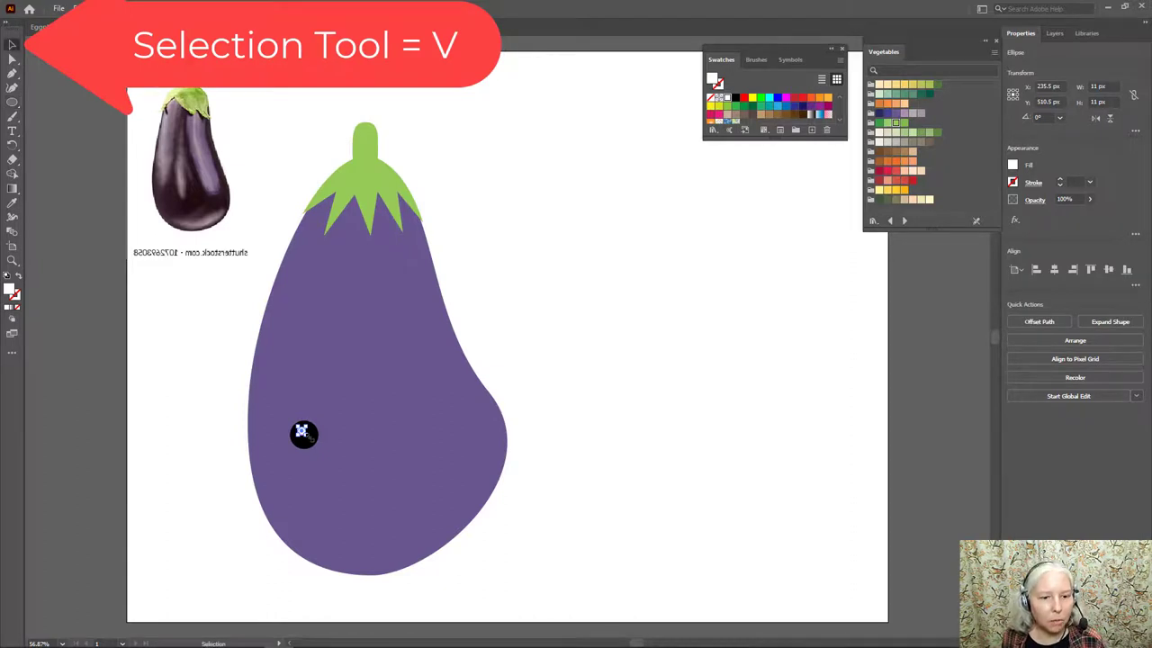
pyautogui.keyDown('shift'); pyautogui.click(304, 435); pyautogui.keyUp('shift')
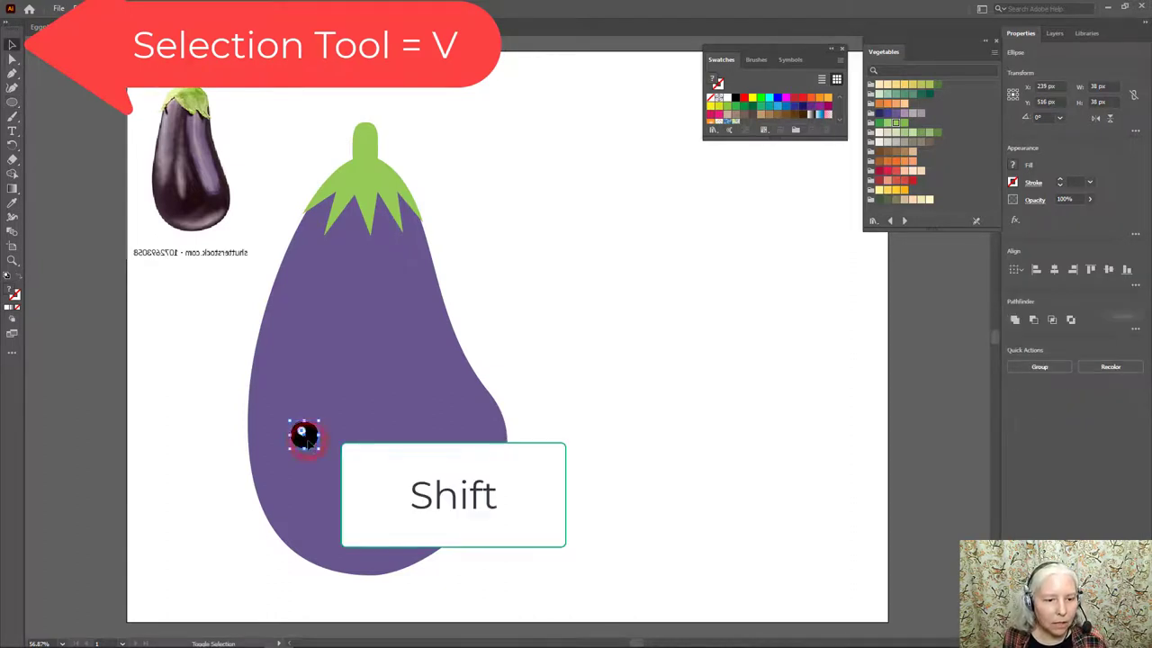
pyautogui.rightClick(304, 434)
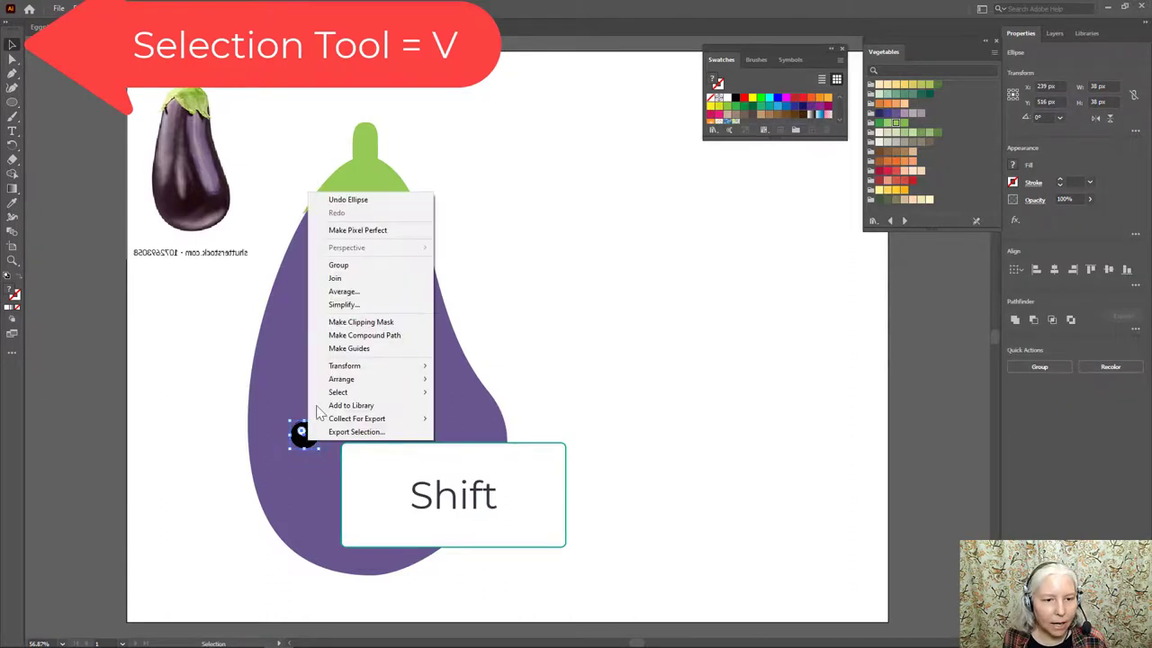
pyautogui.click(344, 265)
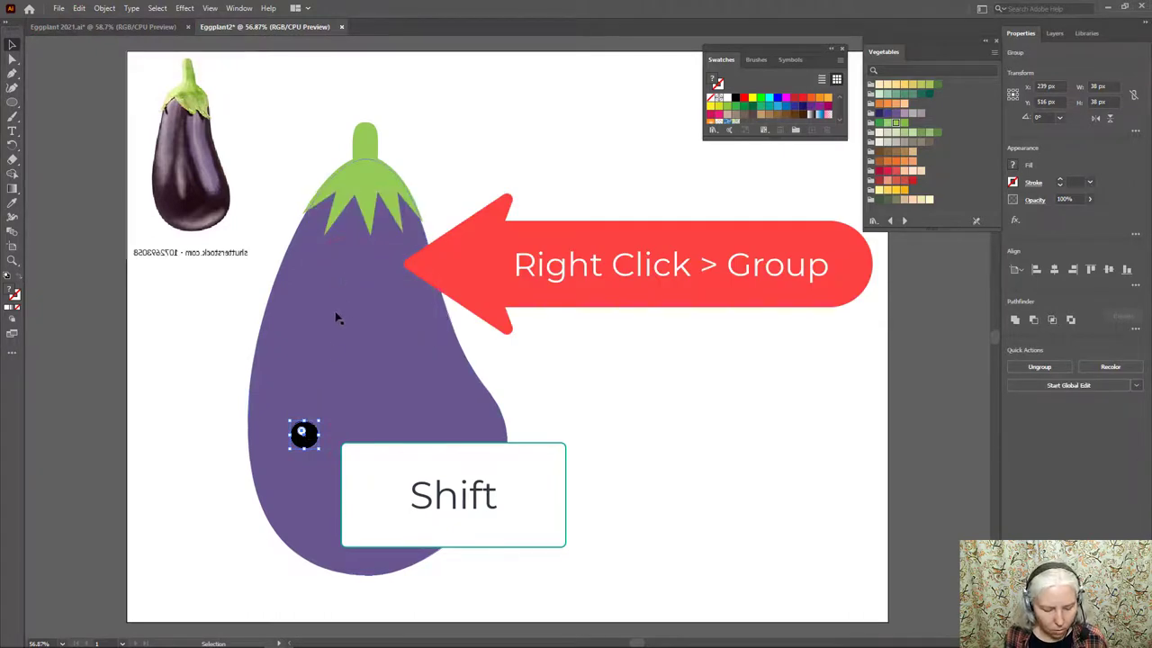
pyautogui.moveTo(304, 432); pyautogui.dragTo(429, 443)
# Draw a new circle right of the eggplant and fill it solid black
pyautogui.click(592, 416)
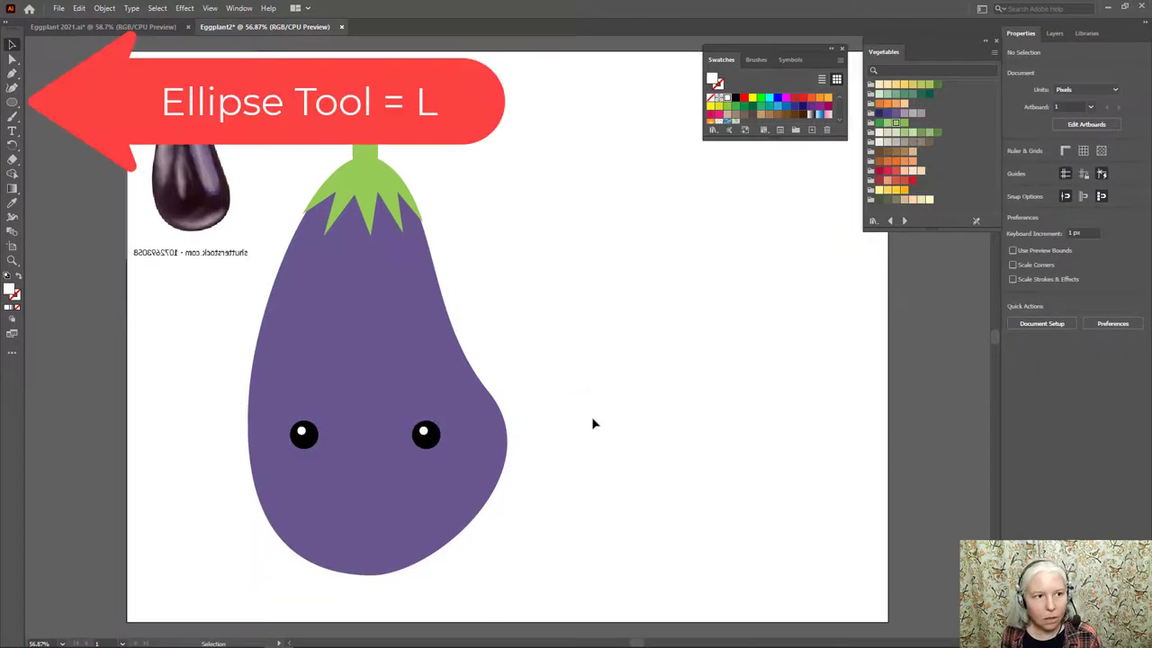
pyautogui.press('l')
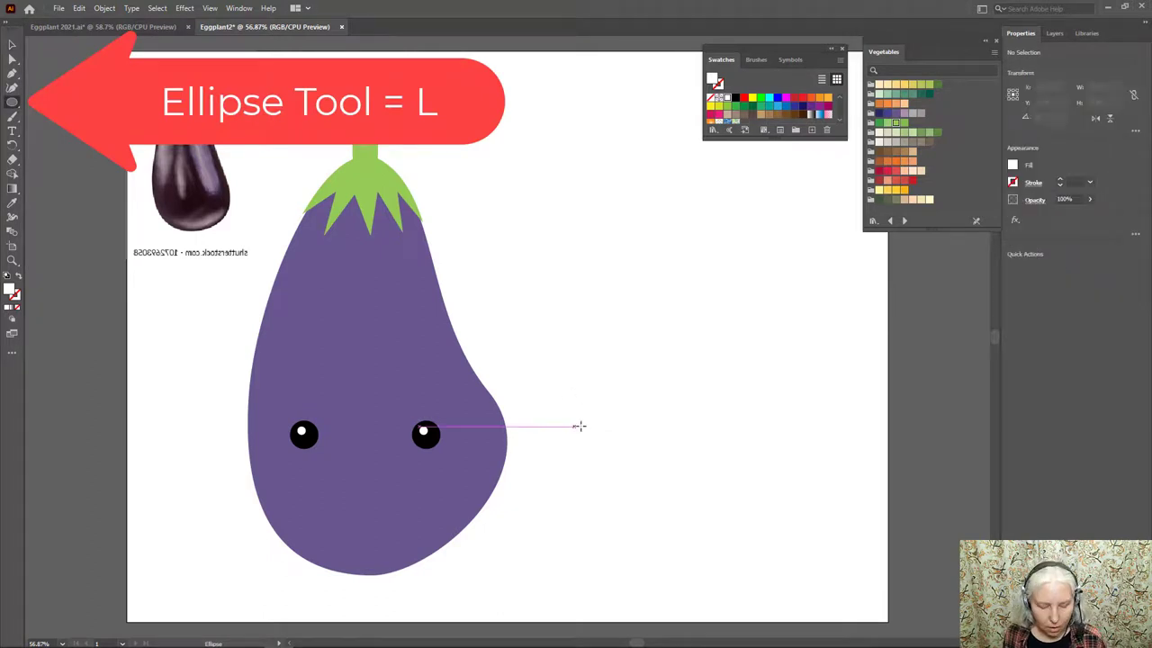
pyautogui.moveTo(558, 433); pyautogui.dragTo(618, 471)
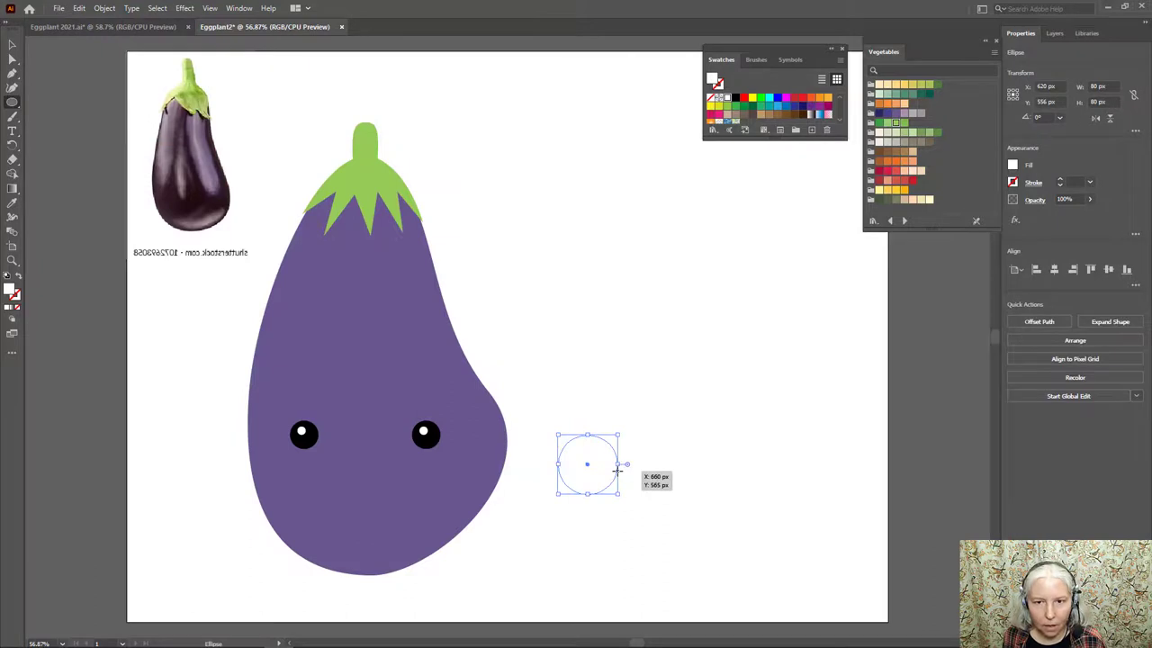
pyautogui.click(734, 98)
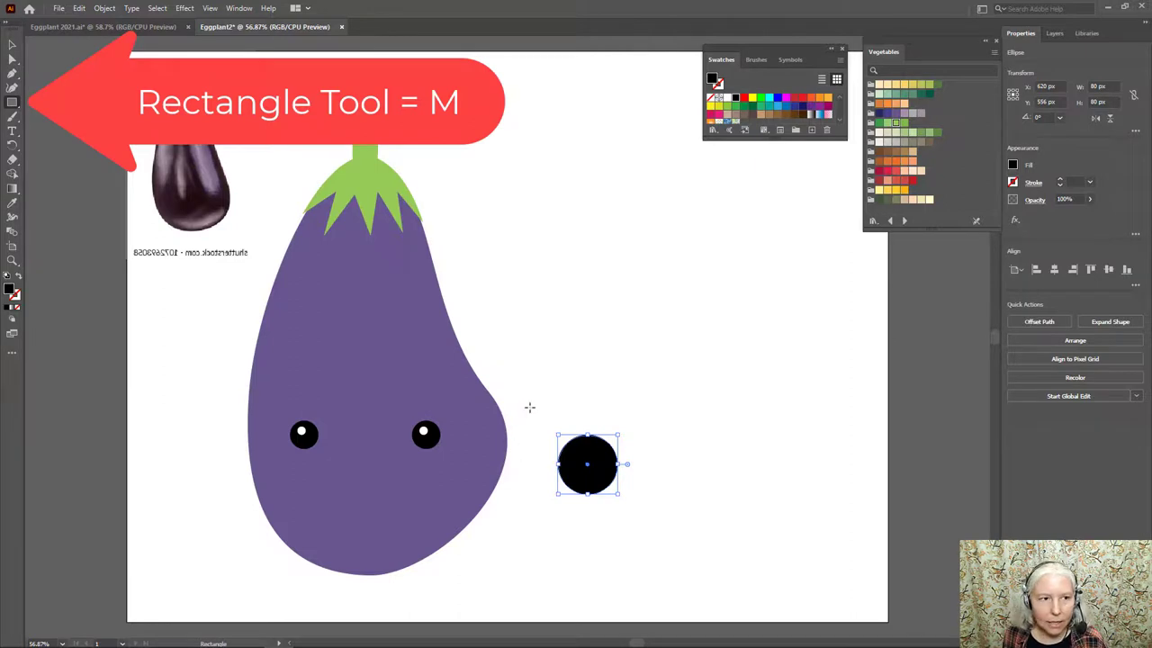
# Cut away the circle's top half with a rectangle using Pathfinder Minus Front
pyautogui.moveTo(531, 396); pyautogui.dragTo(654, 462)
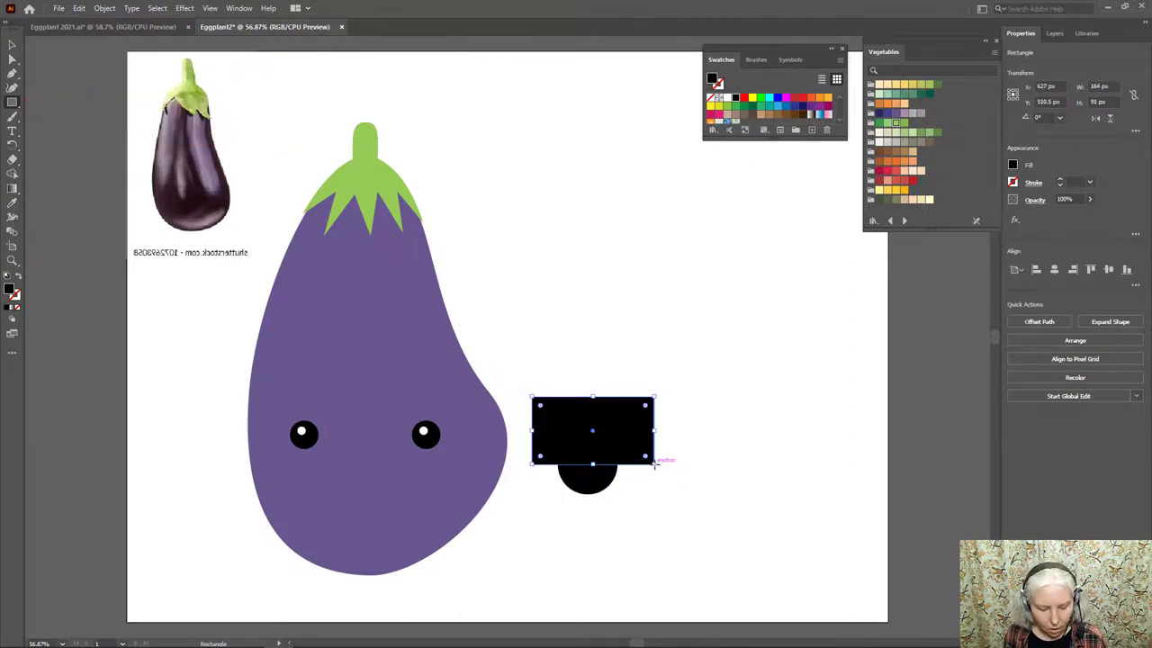
pyautogui.press('v')
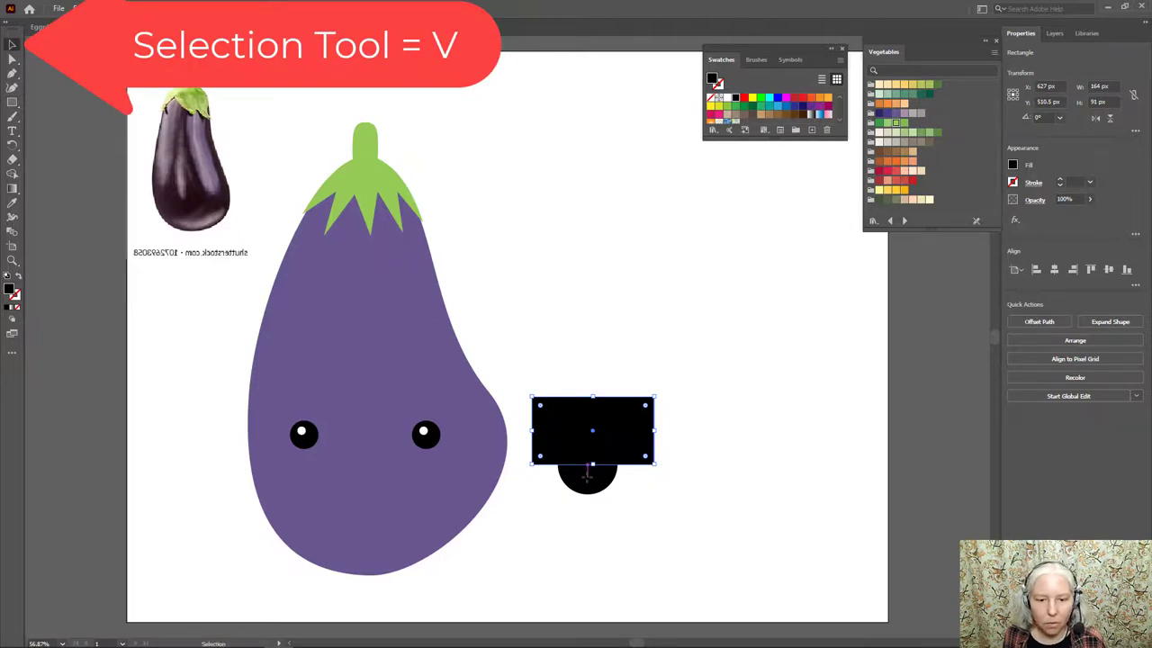
pyautogui.moveTo(564, 367); pyautogui.dragTo(615, 507)
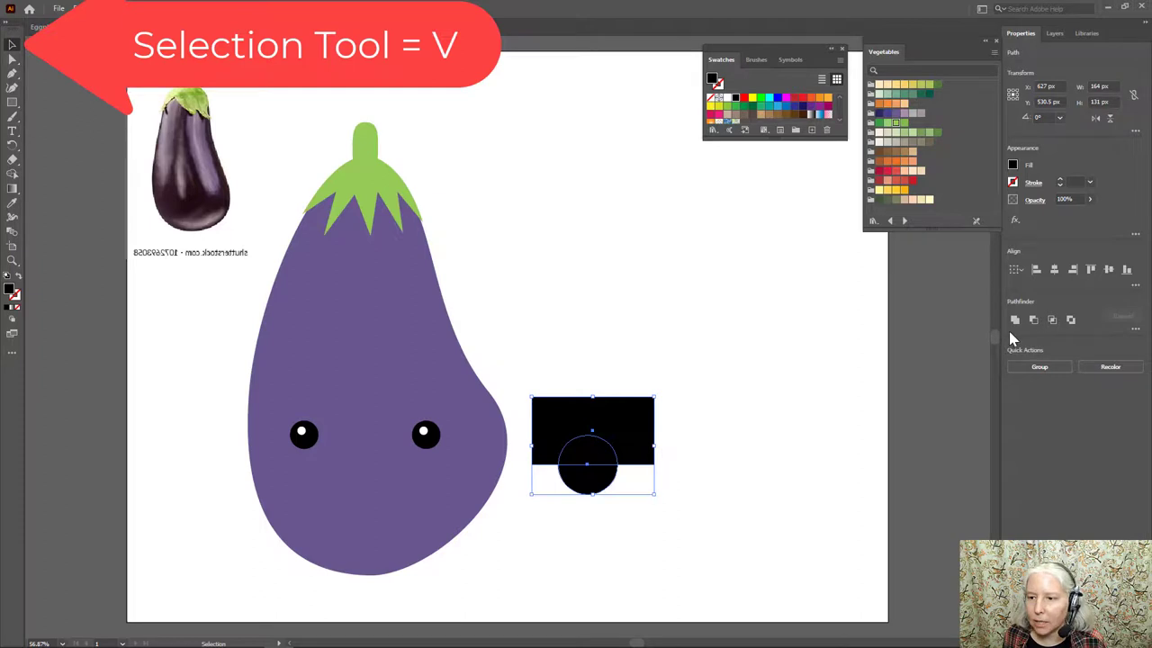
pyautogui.click(1033, 321)
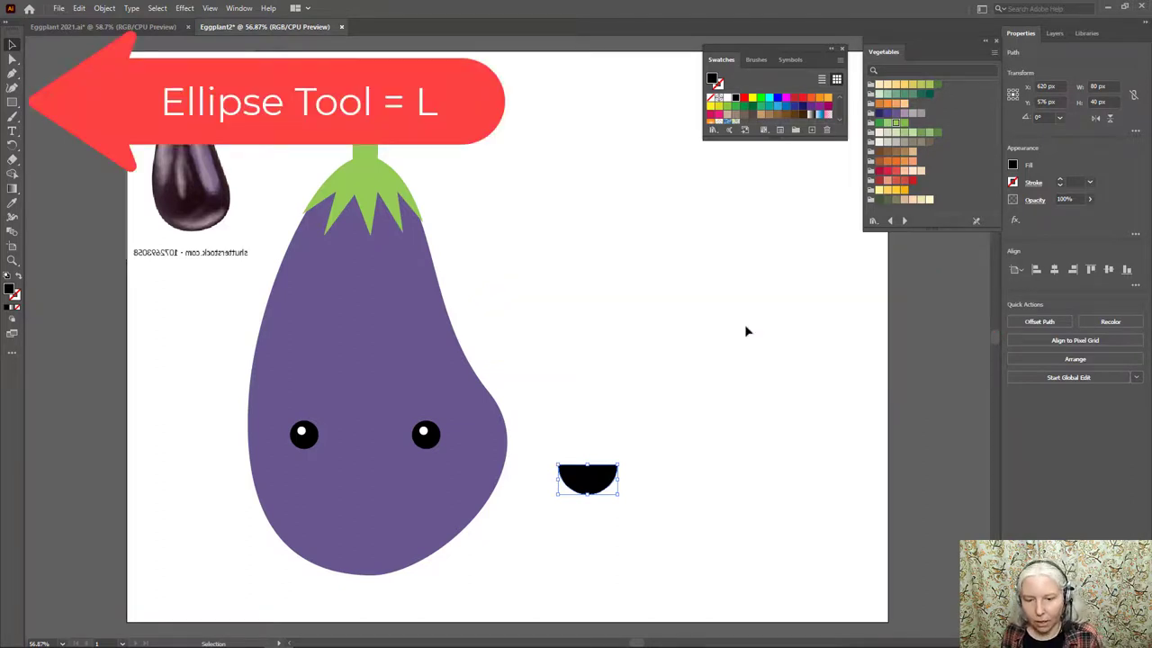
# Deselect the half-circle and set the fill colour to soft pink #F993BC in the Color Picker
pyautogui.press('l')
pyautogui.press('ctrl')
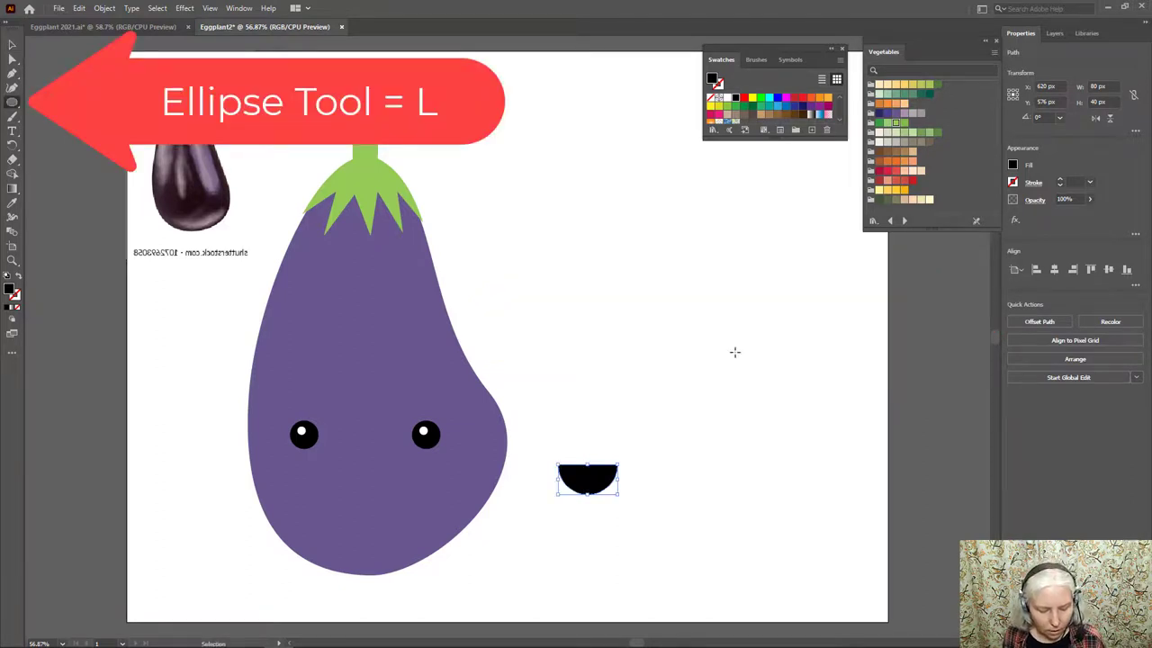
pyautogui.hotkey('ctrl', 'shift', 'a')
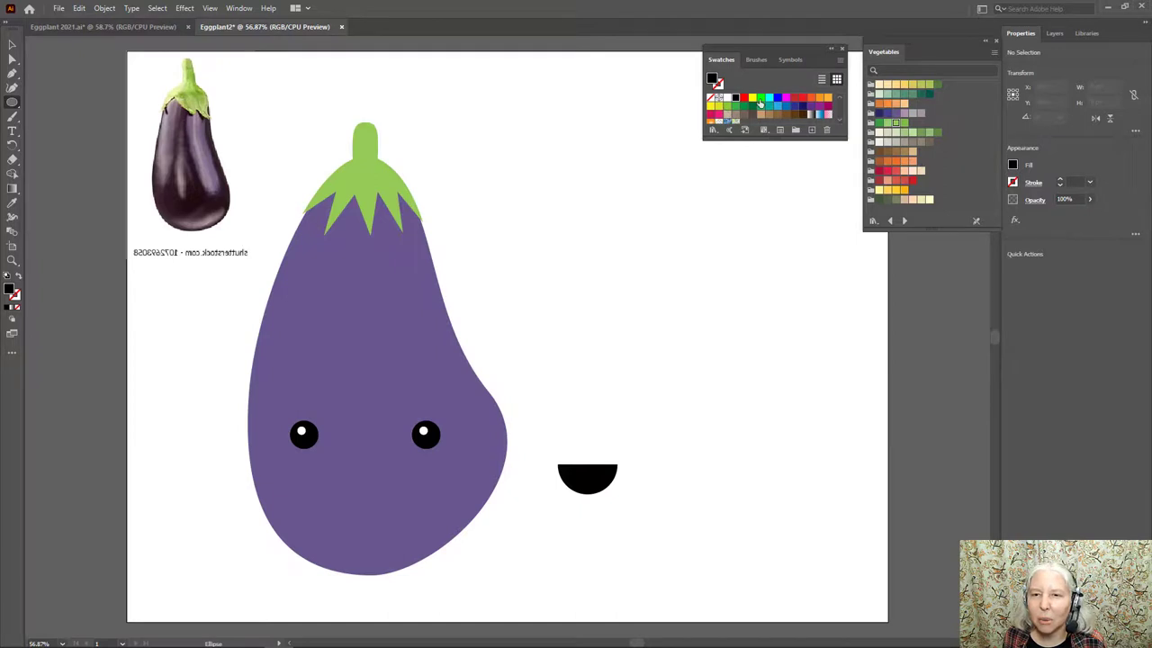
pyautogui.scroll(-3, 760, 103)
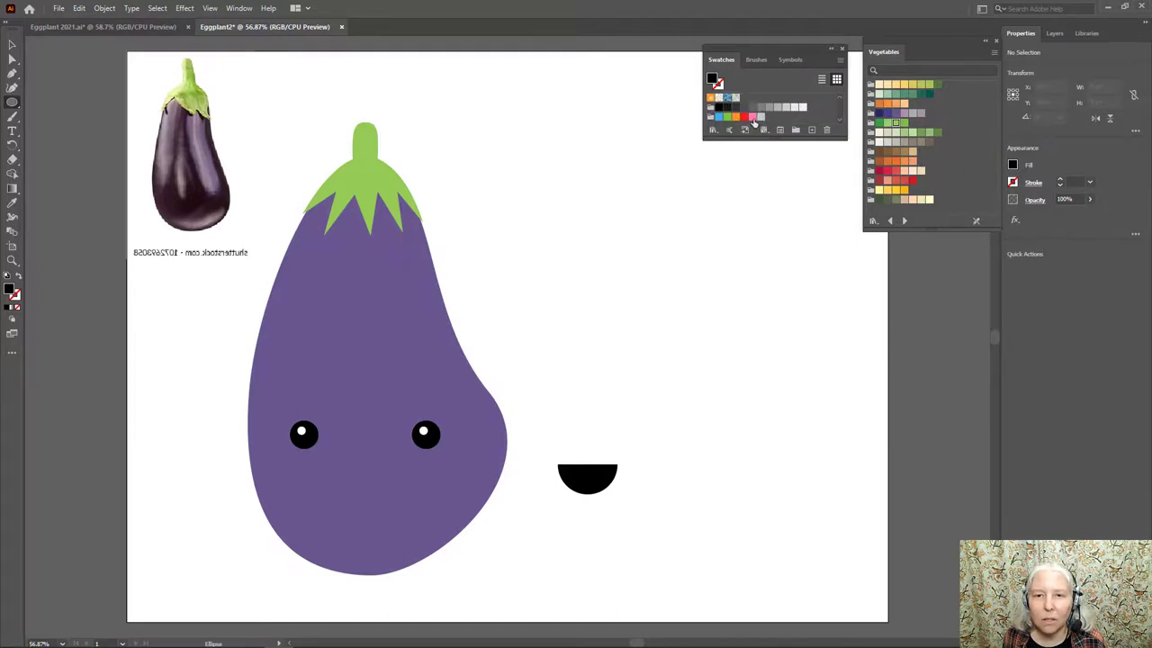
pyautogui.click(752, 118)
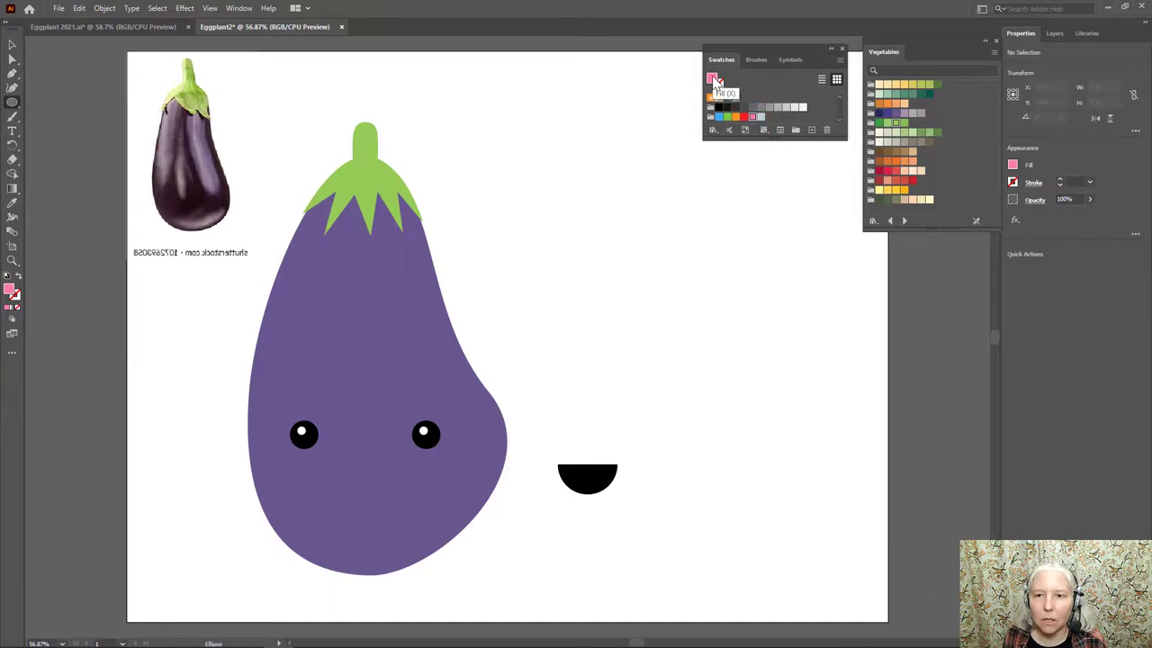
pyautogui.doubleClick(713, 80)
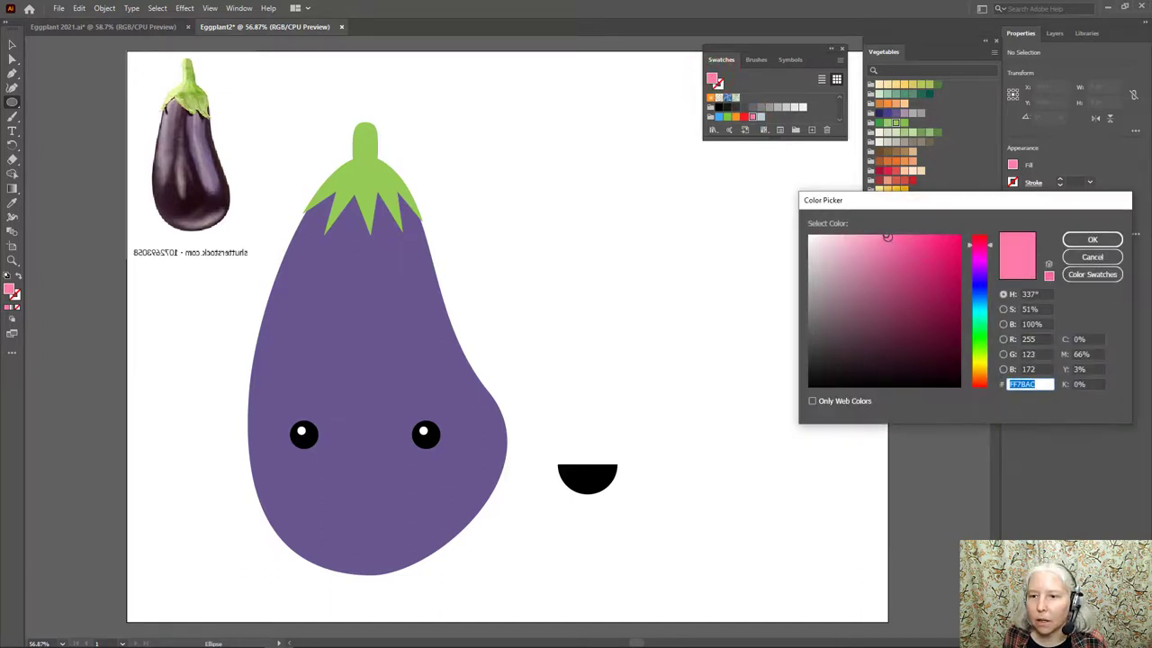
pyautogui.click(871, 238)
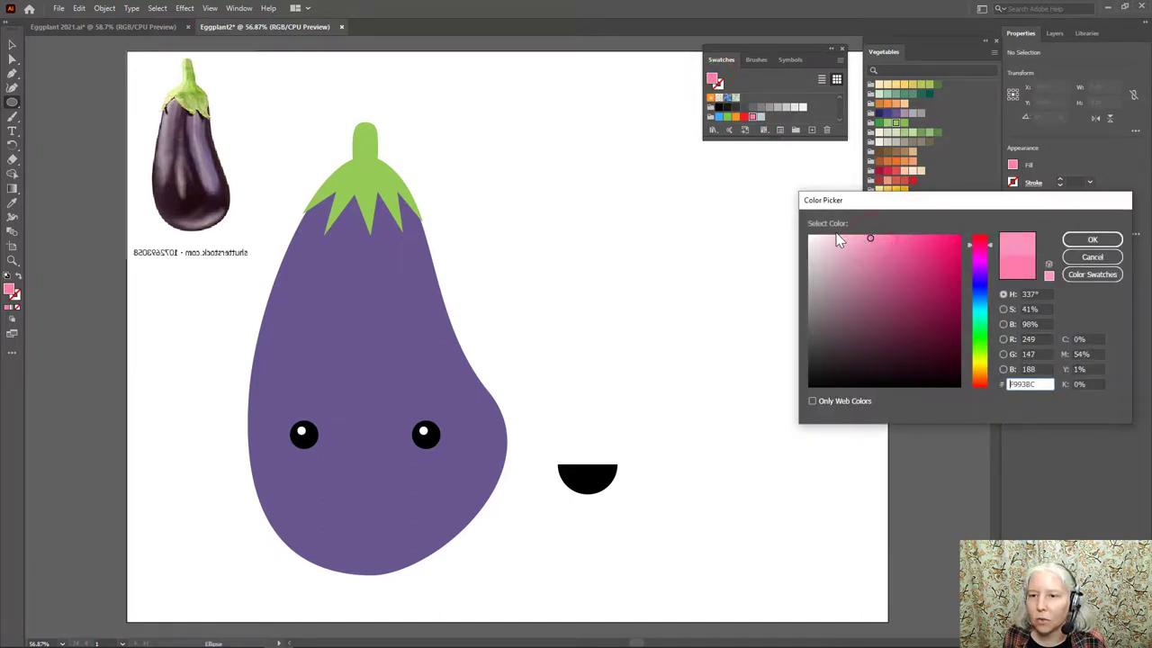
pyautogui.click(1092, 239)
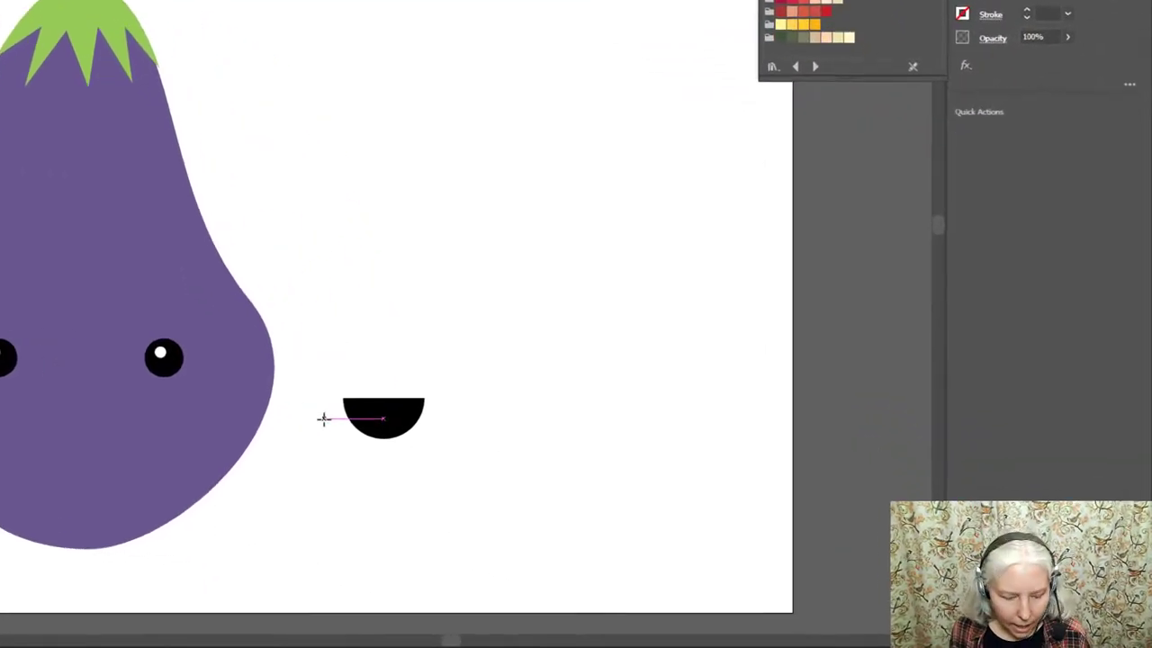
# Draw a pink ellipse over the mouth's lower edge and Divide it with the black half-circle
pyautogui.moveTo(538, 478); pyautogui.dragTo(595, 517)
pyautogui.moveTo(310, 450); pyautogui.dragTo(335, 457)
pyautogui.press('v')
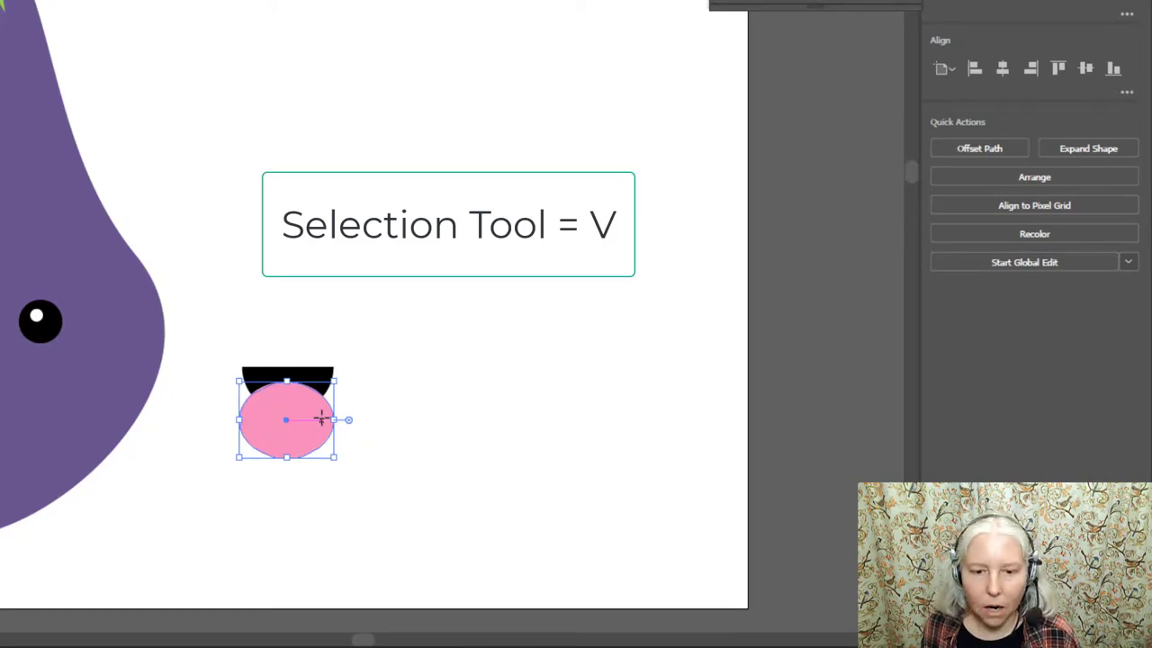
pyautogui.moveTo(226, 332); pyautogui.dragTo(362, 431)
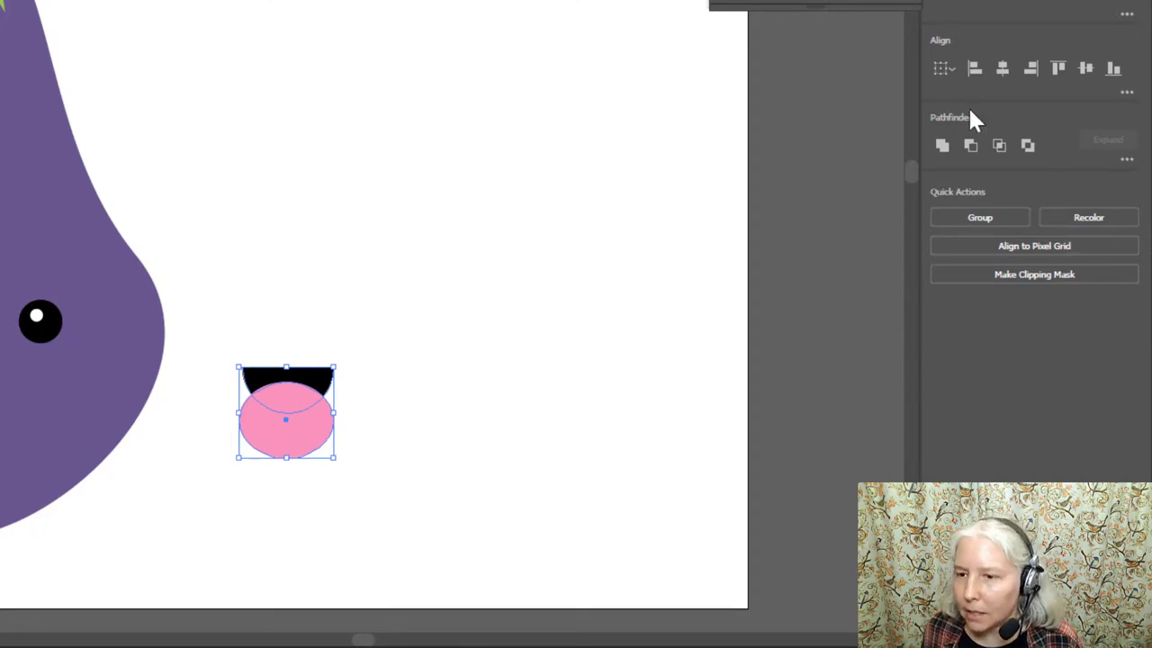
pyautogui.click(1125, 162)
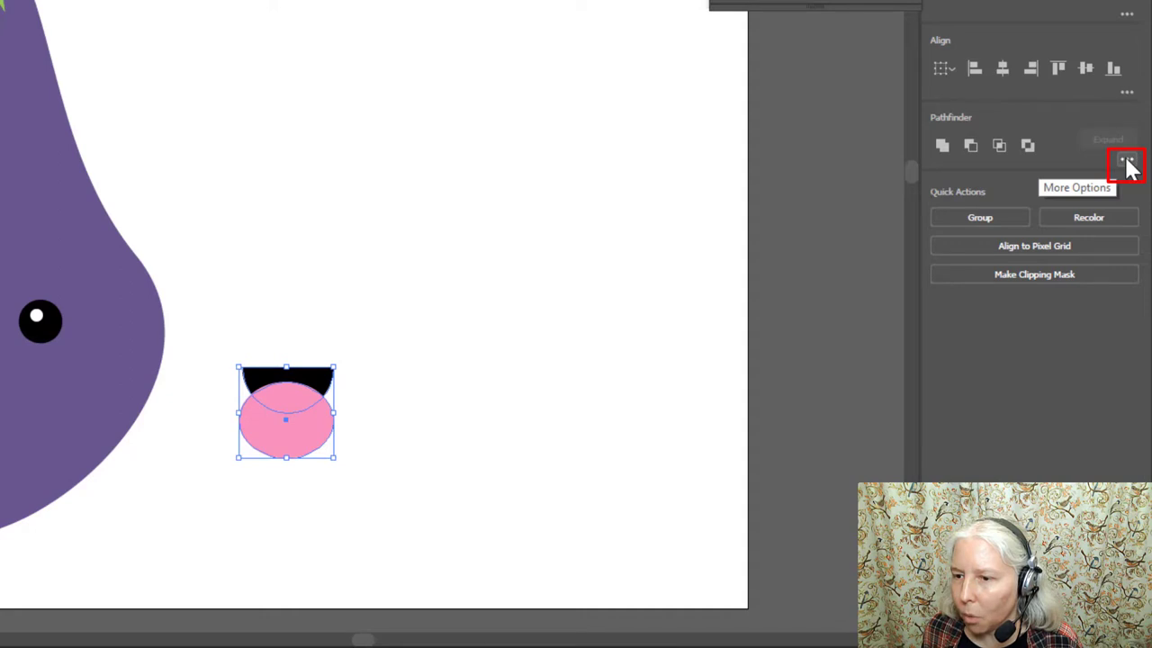
pyautogui.click(1127, 163)
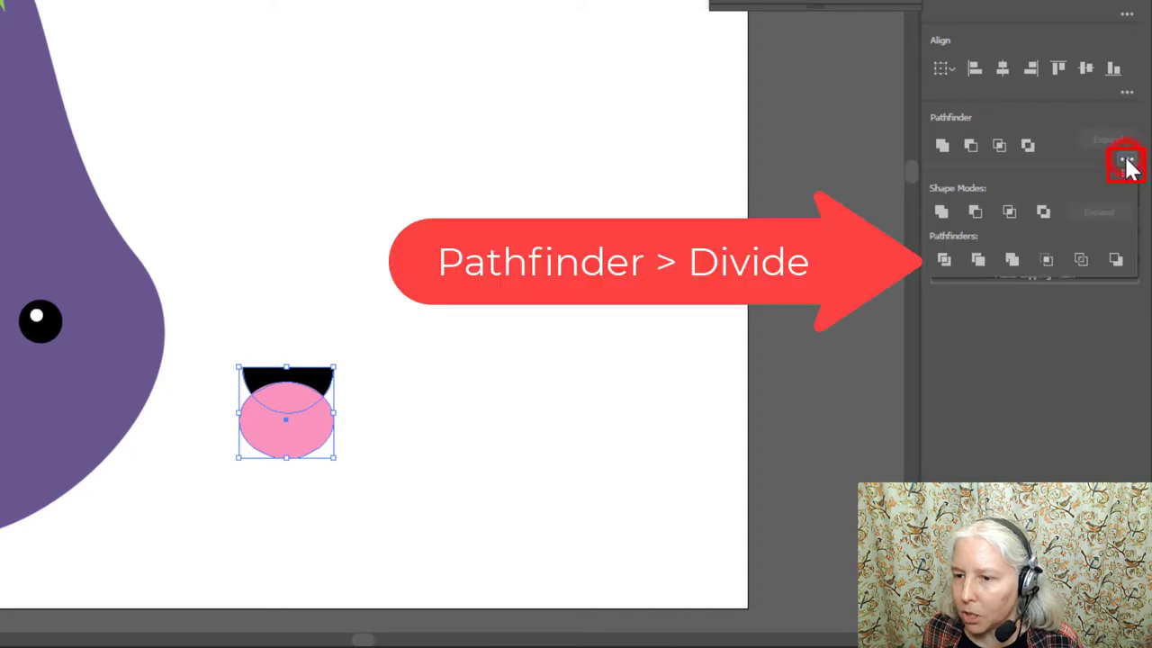
pyautogui.click(945, 261)
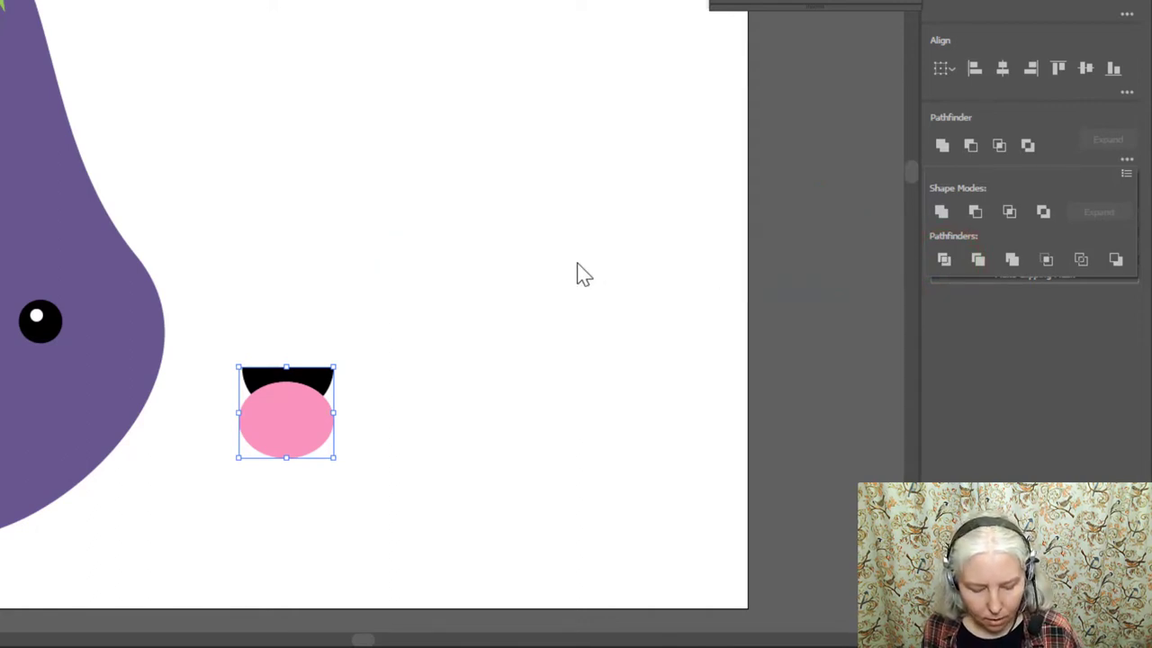
# Delete the pink piece outside the mouth, undoing an accidental move
pyautogui.press('a')
pyautogui.click(556, 283)
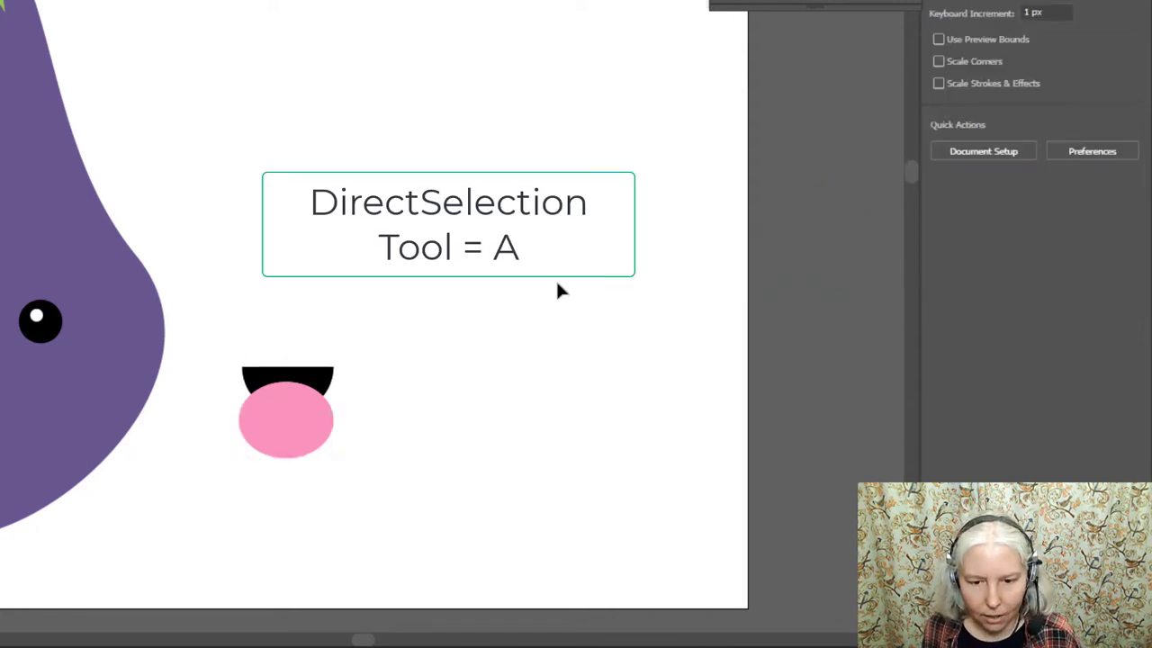
pyautogui.click(289, 440)
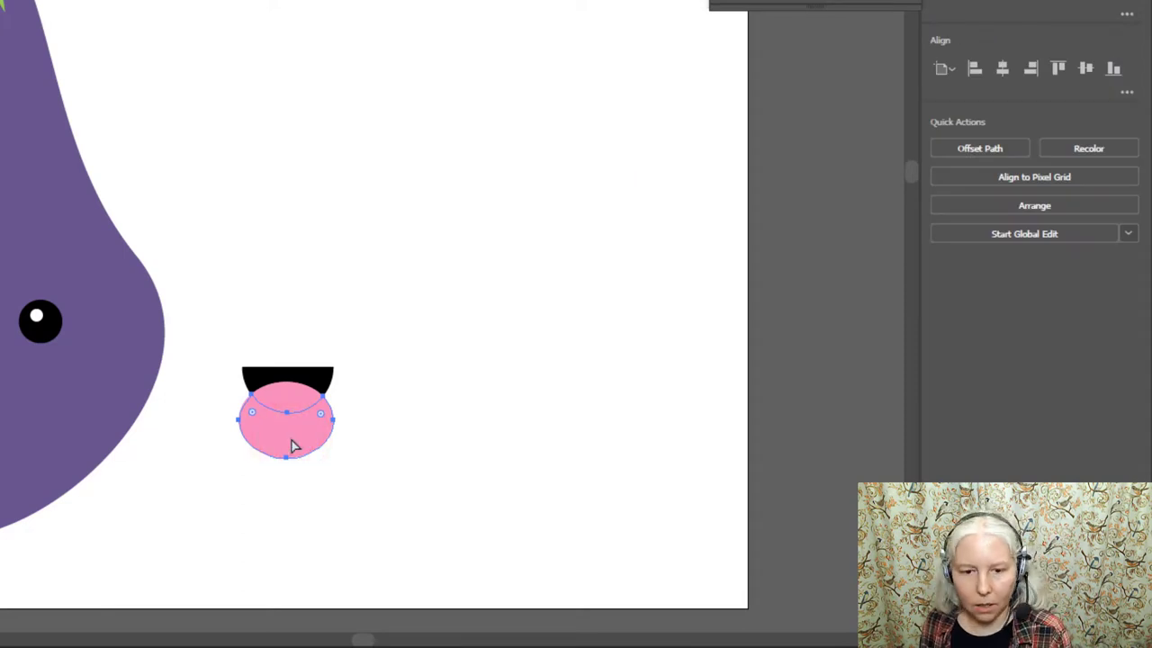
pyautogui.press('Delete')
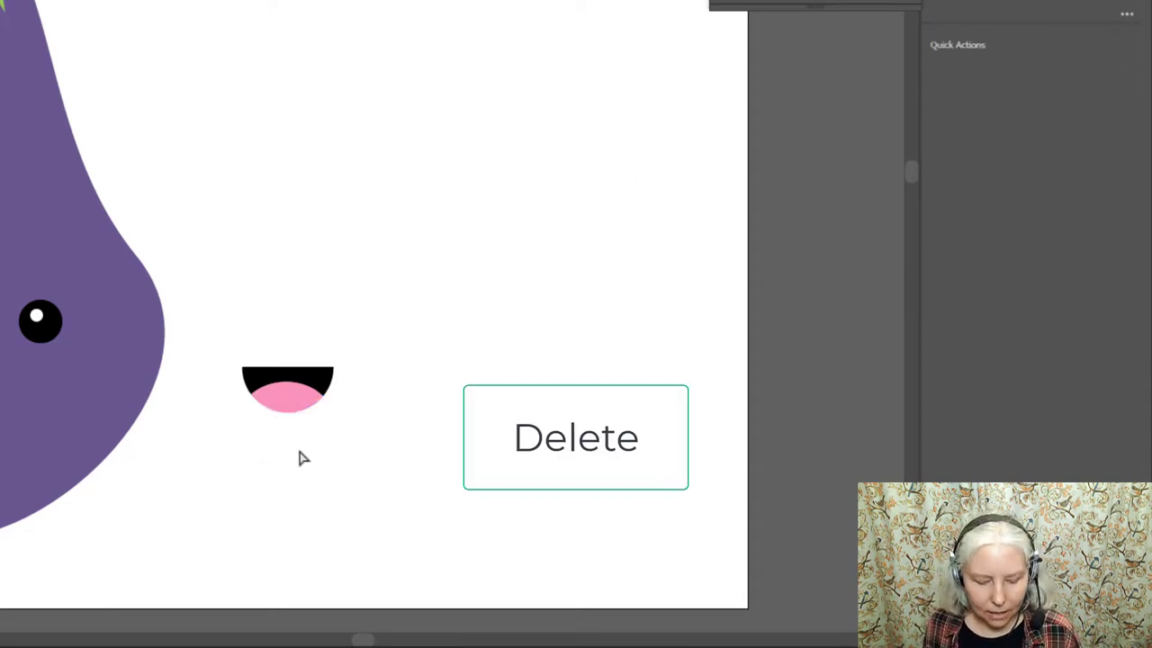
pyautogui.moveTo(296, 401); pyautogui.dragTo(285, 400)
pyautogui.moveTo(380, 429); pyautogui.dragTo(496, 496)
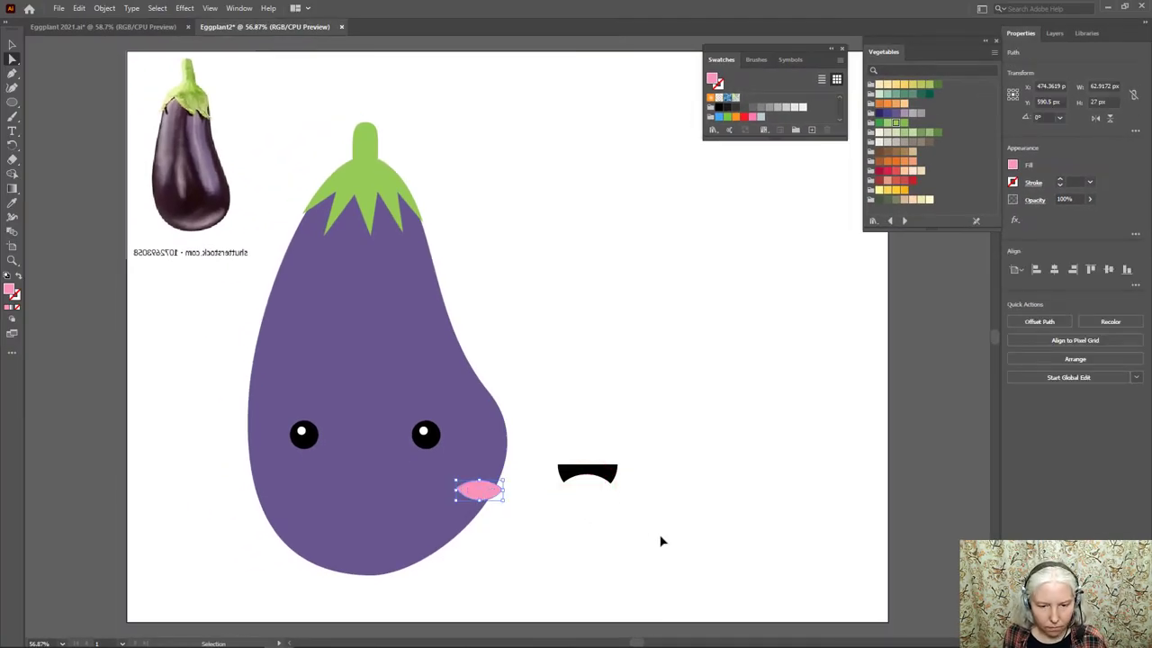
pyautogui.hotkey('ctrl', 'z')
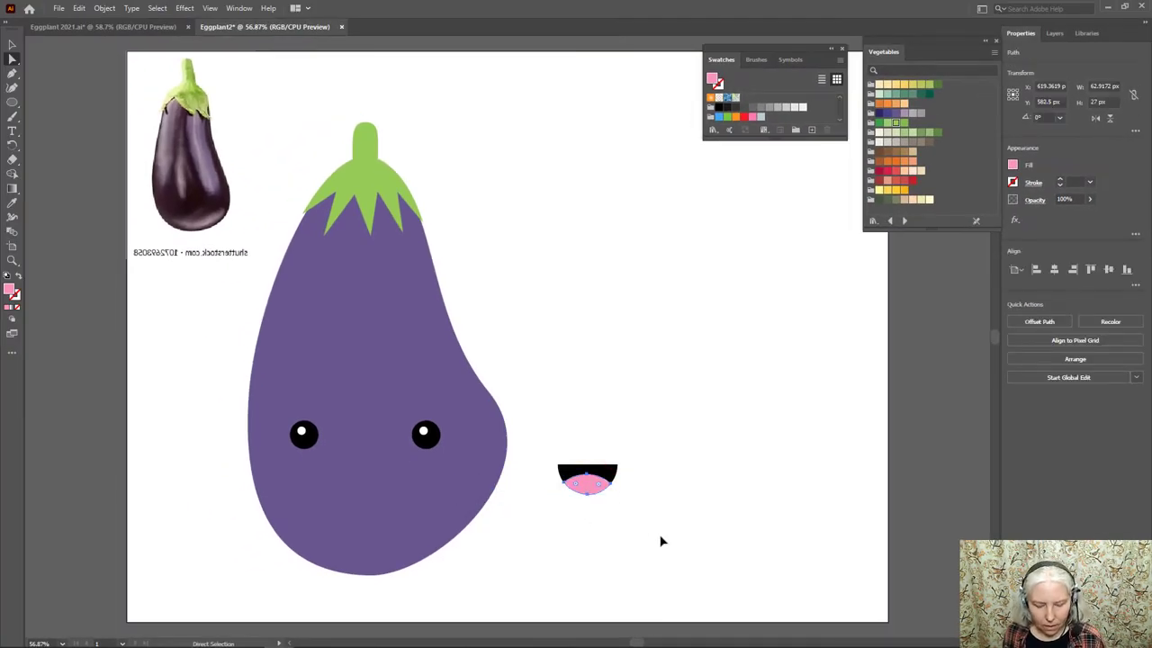
# Move the black-and-pink mouth group onto the eggplant, centred below the two eyes
pyautogui.press('v')
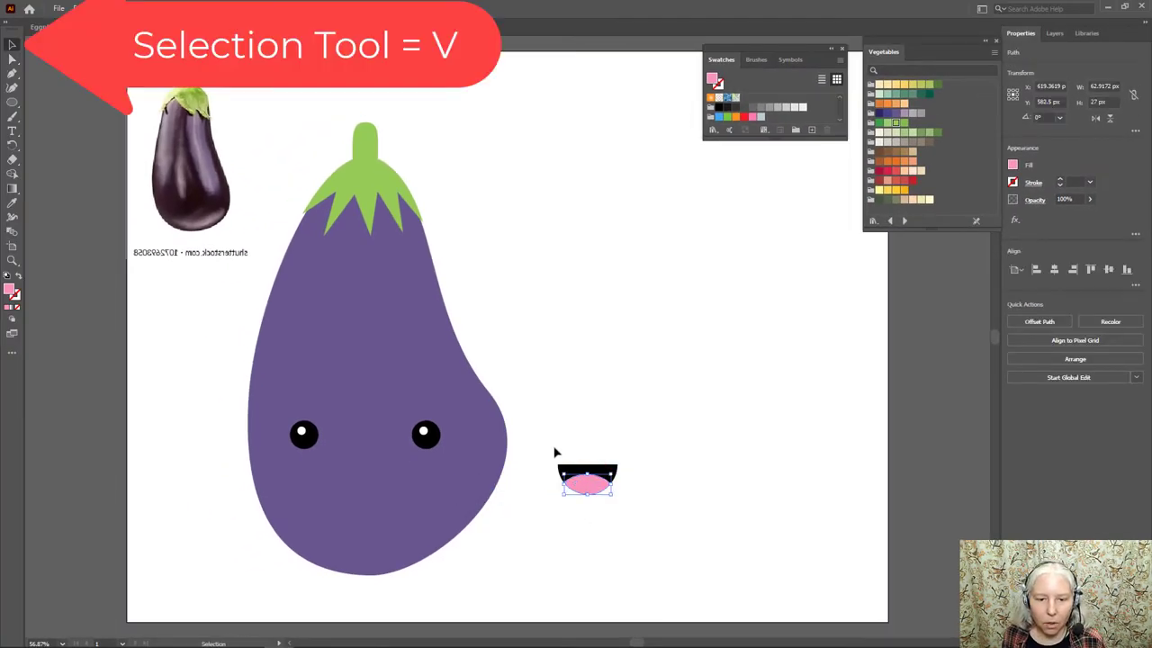
pyautogui.moveTo(545, 447); pyautogui.dragTo(640, 512)
pyautogui.moveTo(601, 471); pyautogui.dragTo(376, 497)
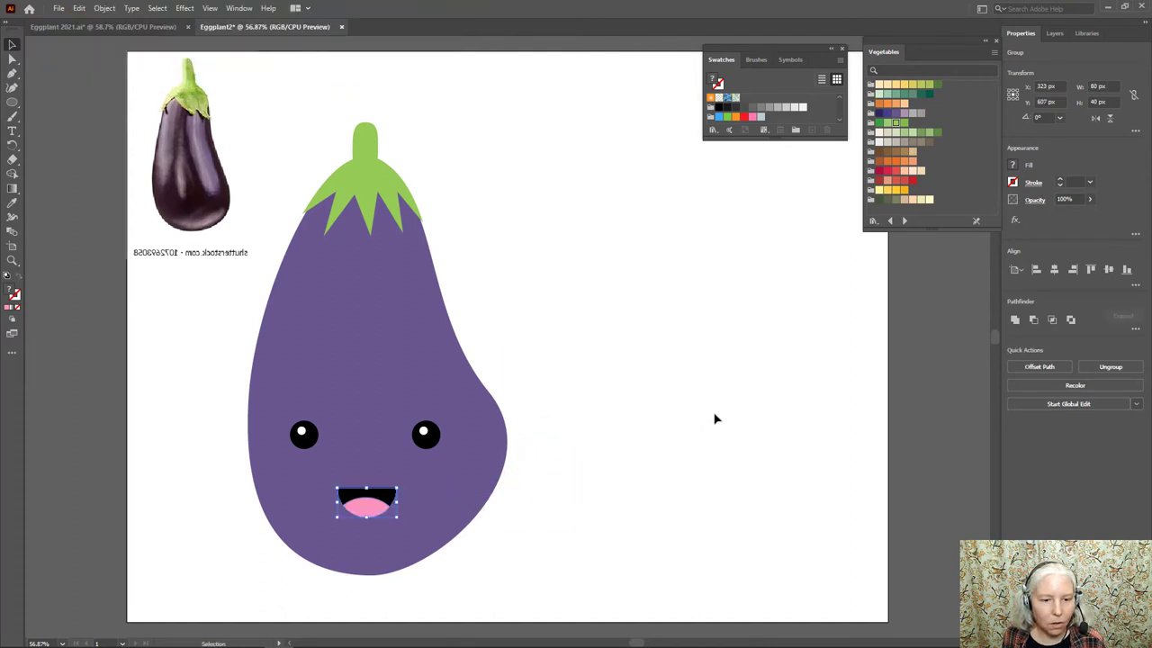
pyautogui.click(719, 409)
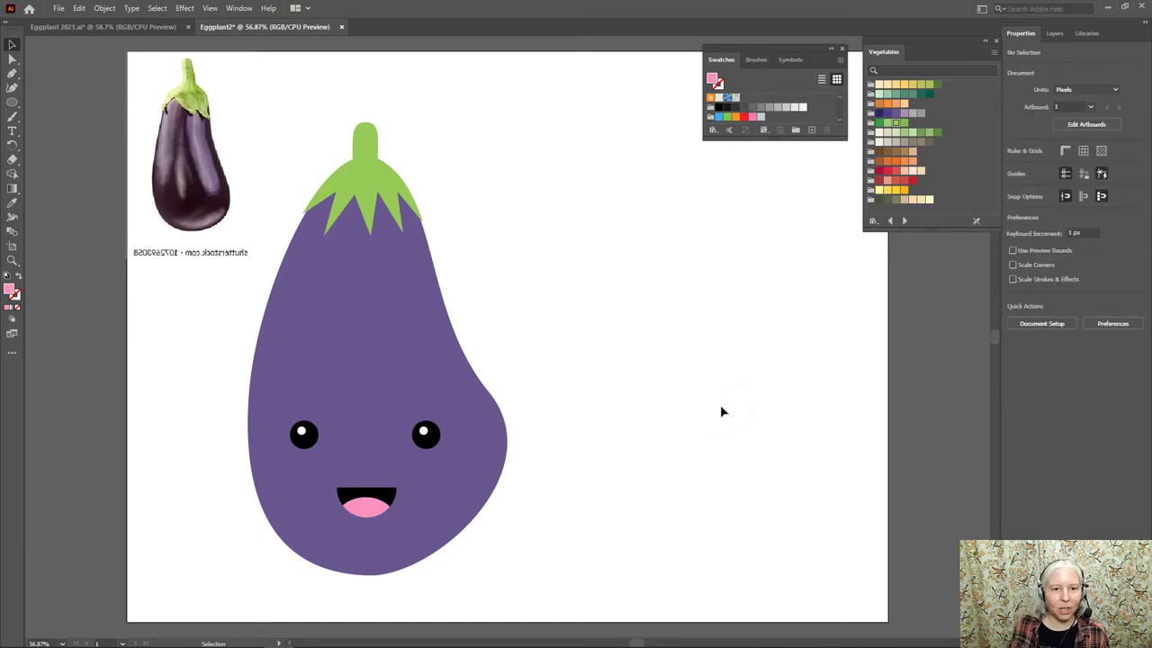